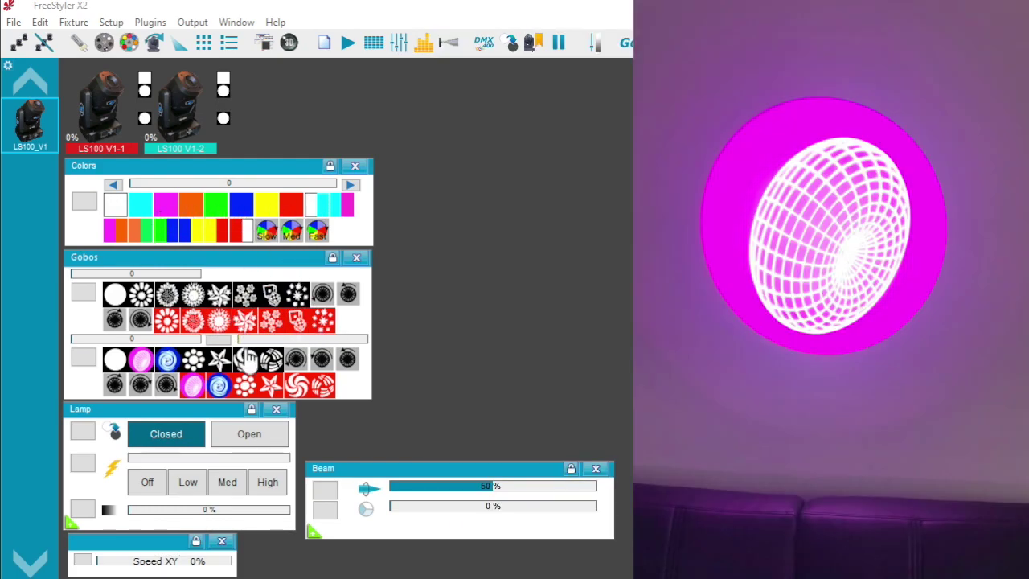
Step: Switch to the desktop and start extracting LS100_V1_ScanLibrary.zip, opening the chooser for its destination folder
left_click(218, 378)
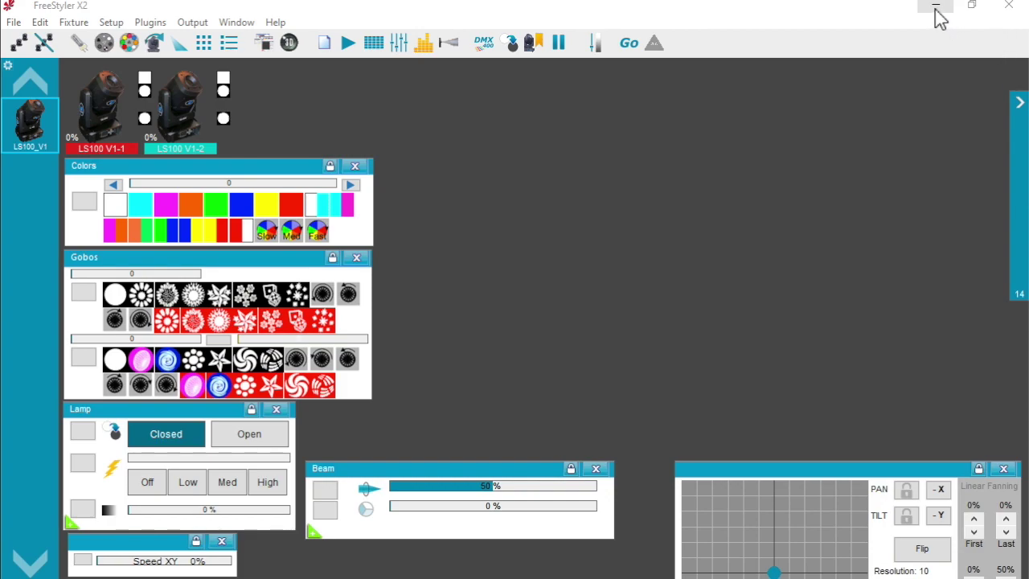
left_click(936, 10)
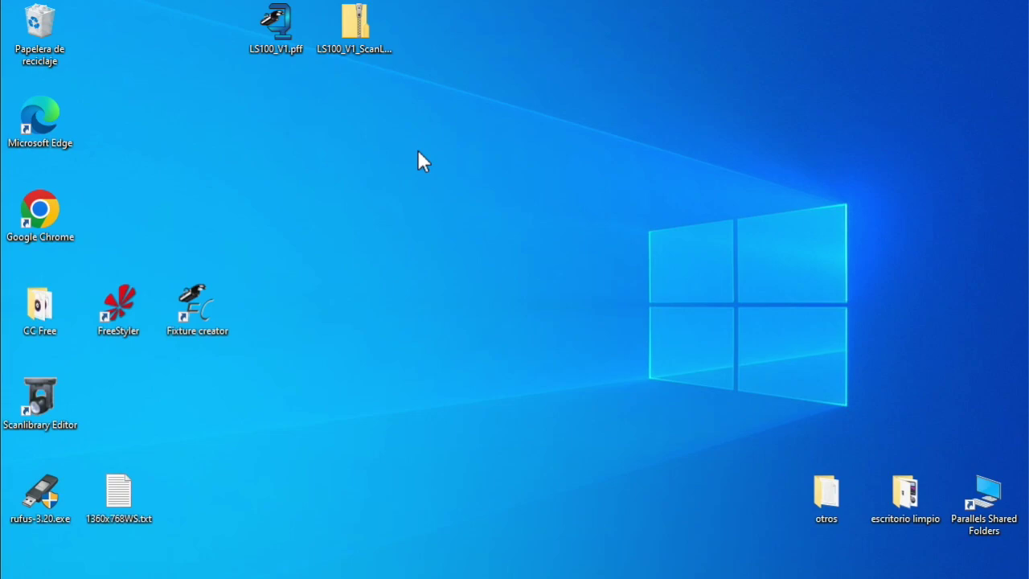
left_click(357, 51)
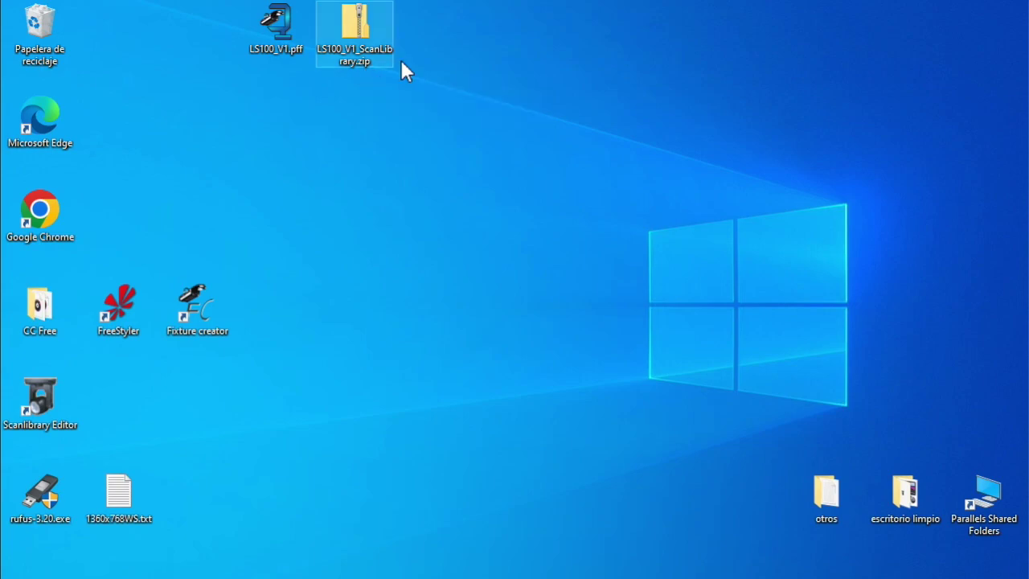
right_click(358, 29)
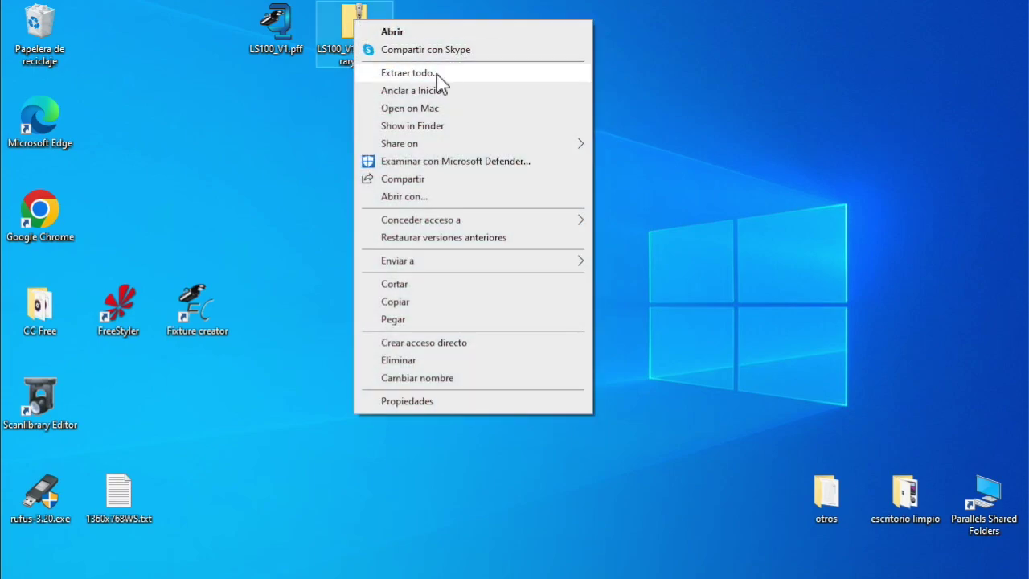
left_click(435, 73)
left_click(696, 235)
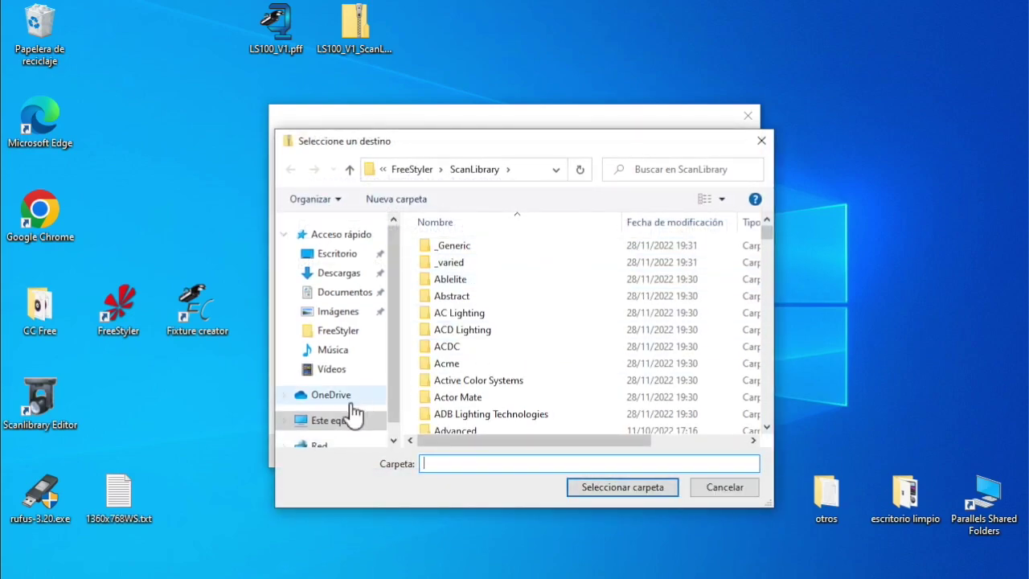
Step: Choose the ScanLibrary folder inside FreeStyler on the local disk C: as the extraction destination
left_click(381, 419)
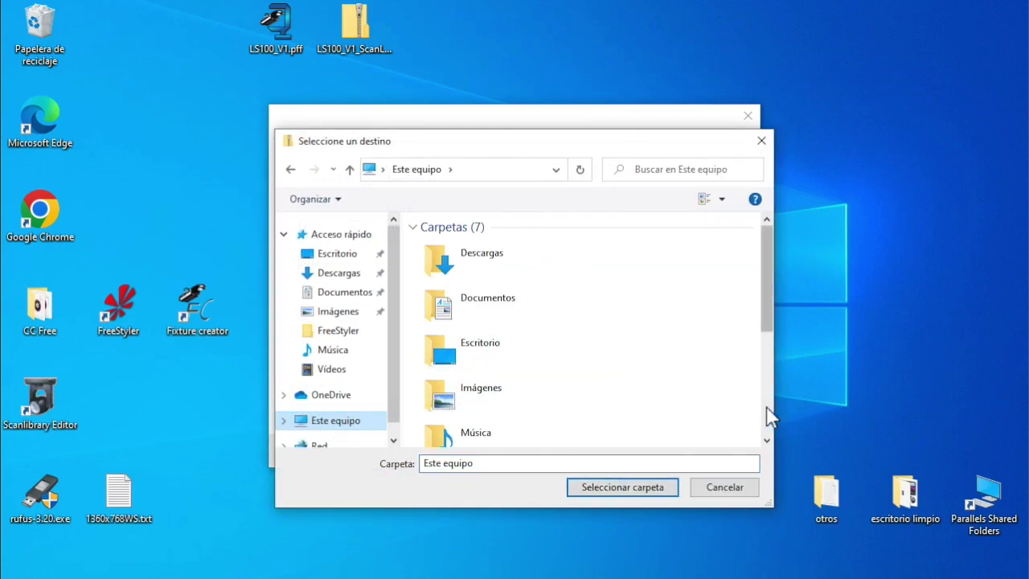
scroll(700, 418, "down", 3)
left_click(534, 408)
double_click(524, 404)
double_click(442, 279)
scroll(767, 415, "down", 2)
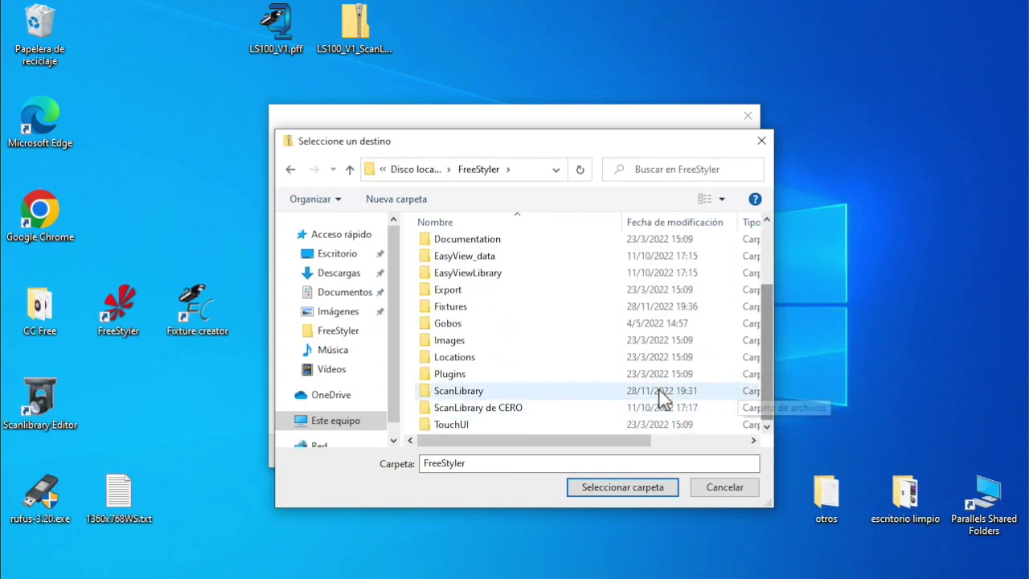
double_click(459, 393)
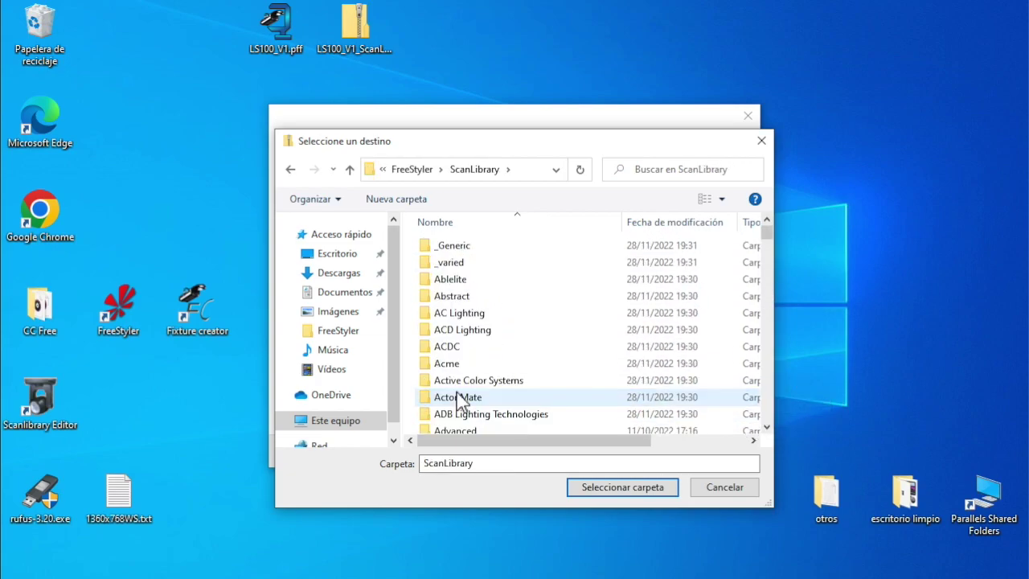
left_click(611, 488)
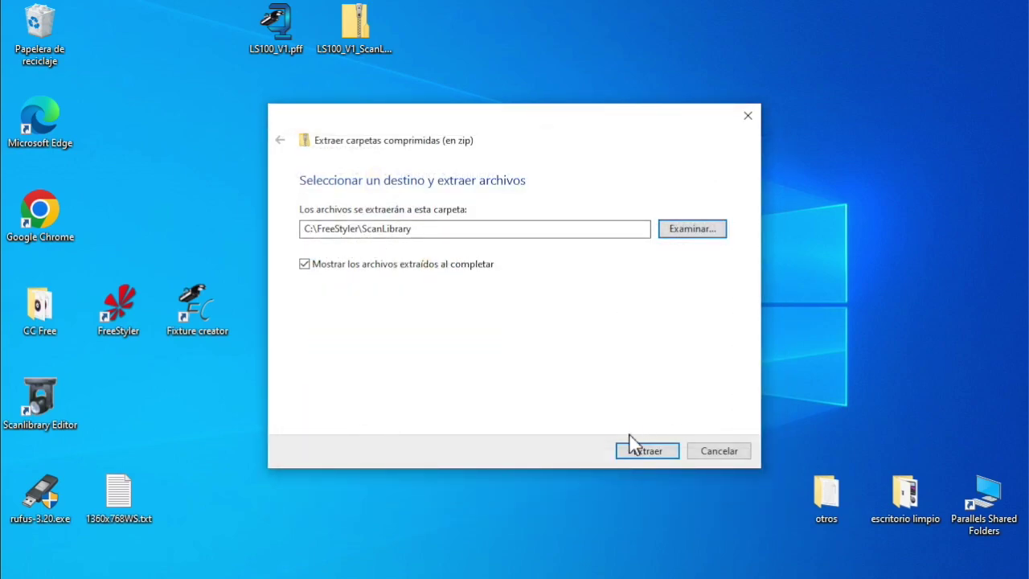
Step: Extract the archive, replacing the files with the same names in the destination, and close the extracted folder's window
left_click(643, 453)
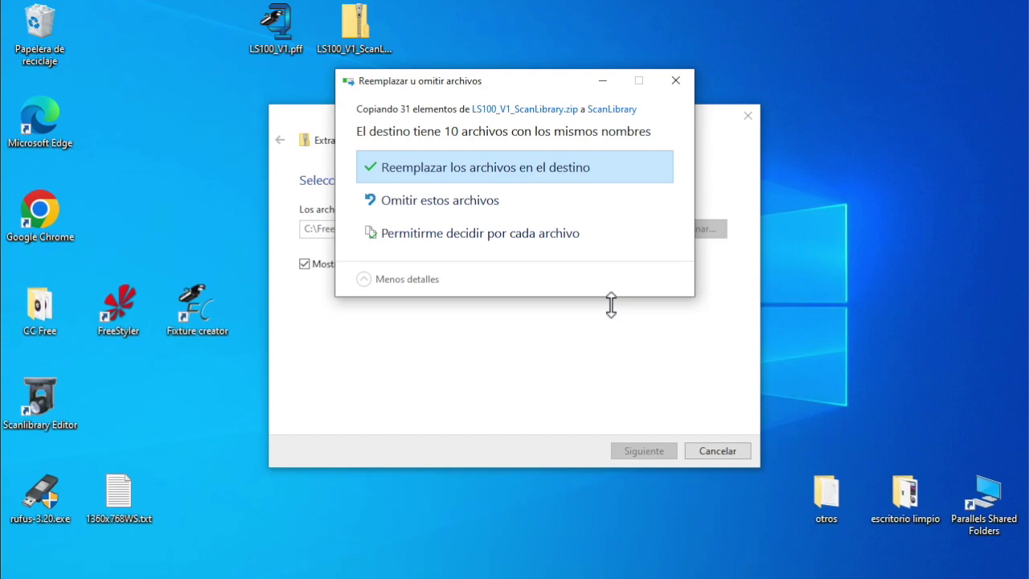
left_click(434, 169)
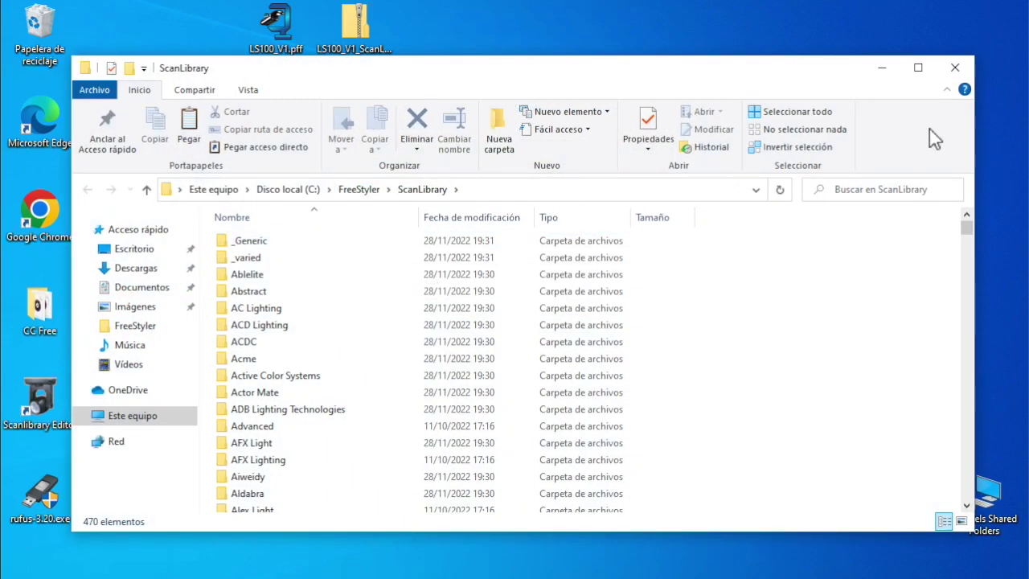
left_click(955, 68)
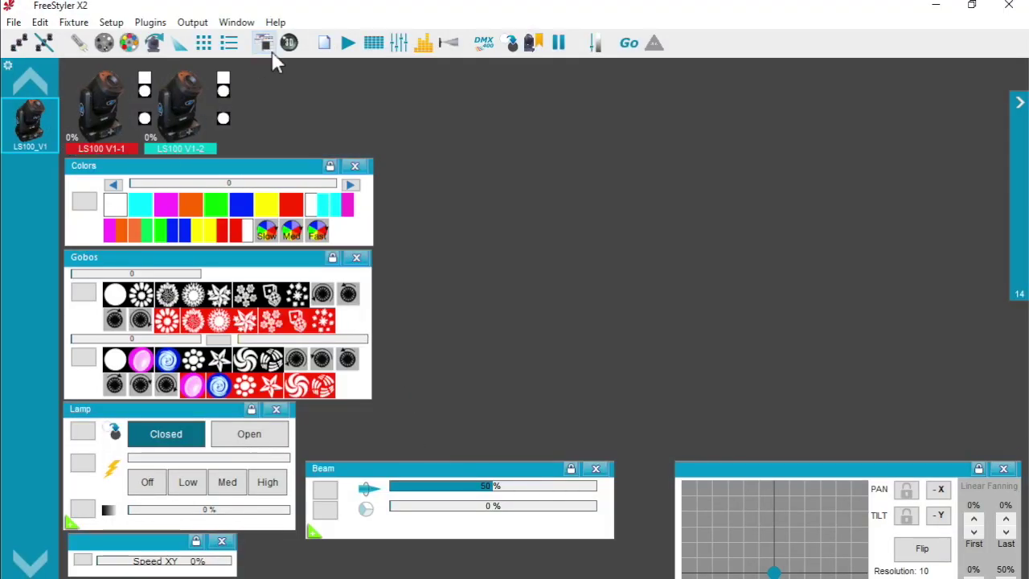
Step: Launch the Easy View 3D visualizer with FreeStyler as the DMX source and switch it to construction mode in a maximized window
left_click(291, 45)
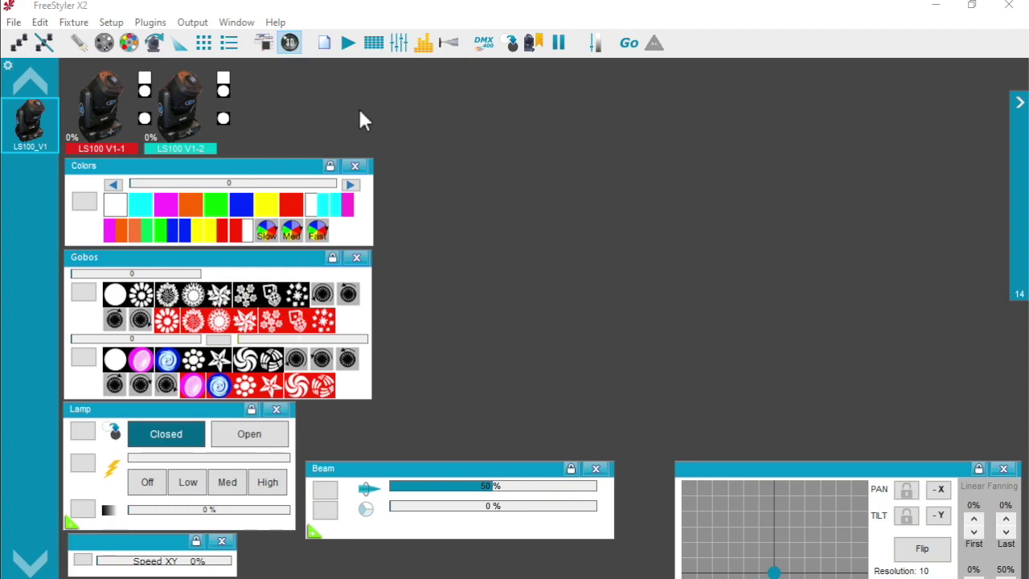
left_click(363, 304)
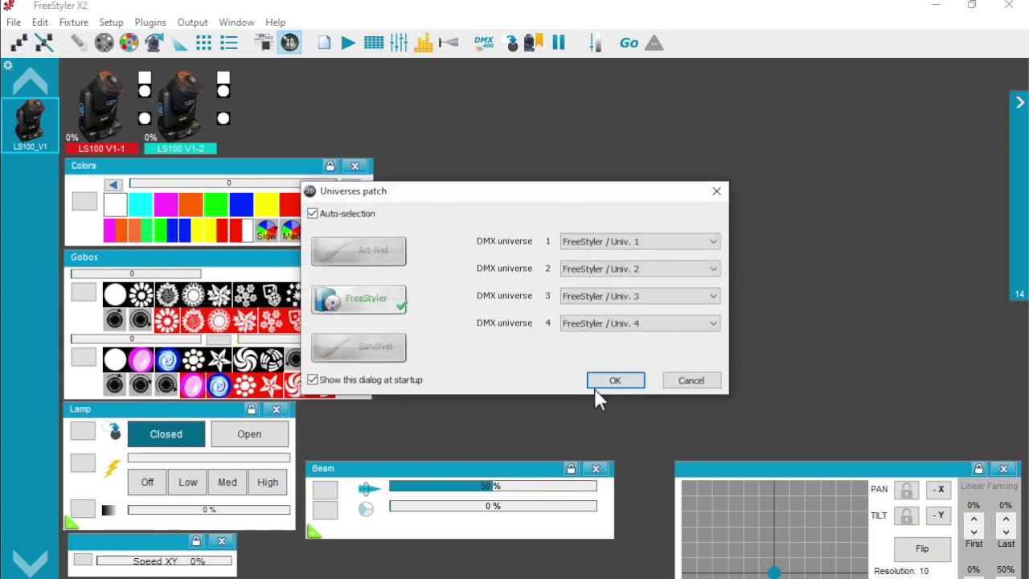
left_click(605, 382)
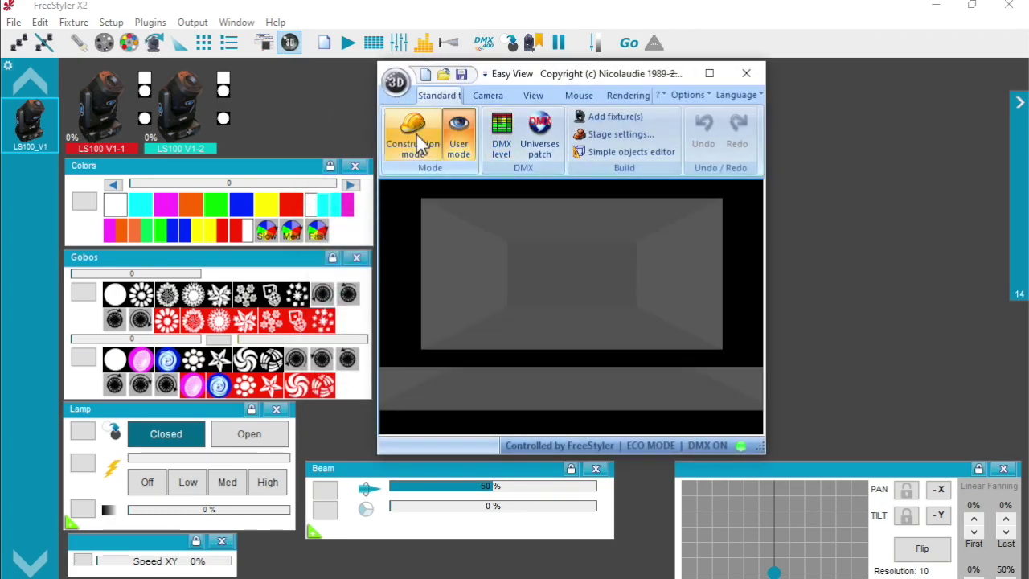
left_click(418, 142)
left_click(709, 73)
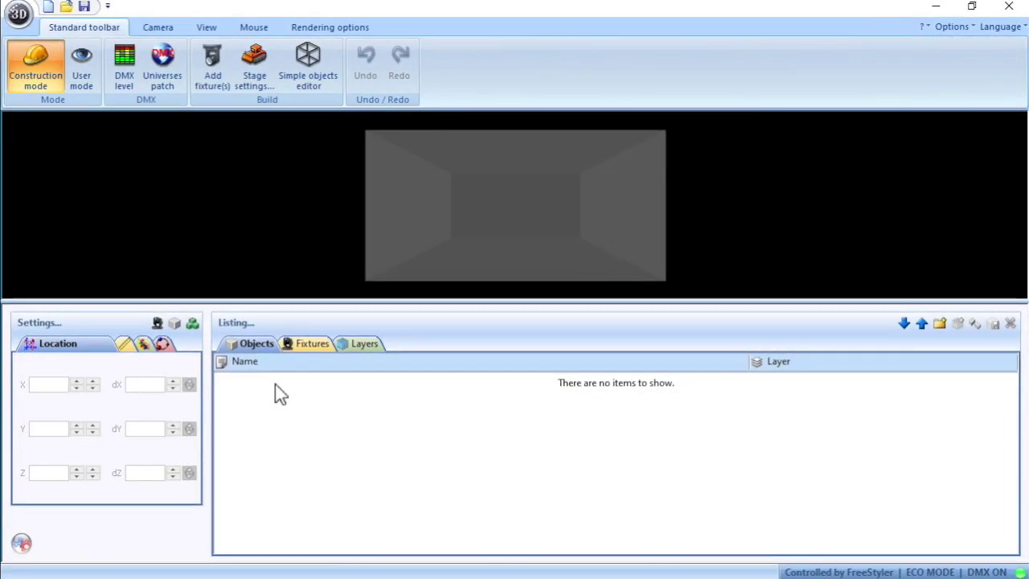
Step: Patch two ls100_v1 fixtures from the big dipper library on DMX universe 1, starting at channels 1 and 15
left_click(310, 344)
left_click(160, 324)
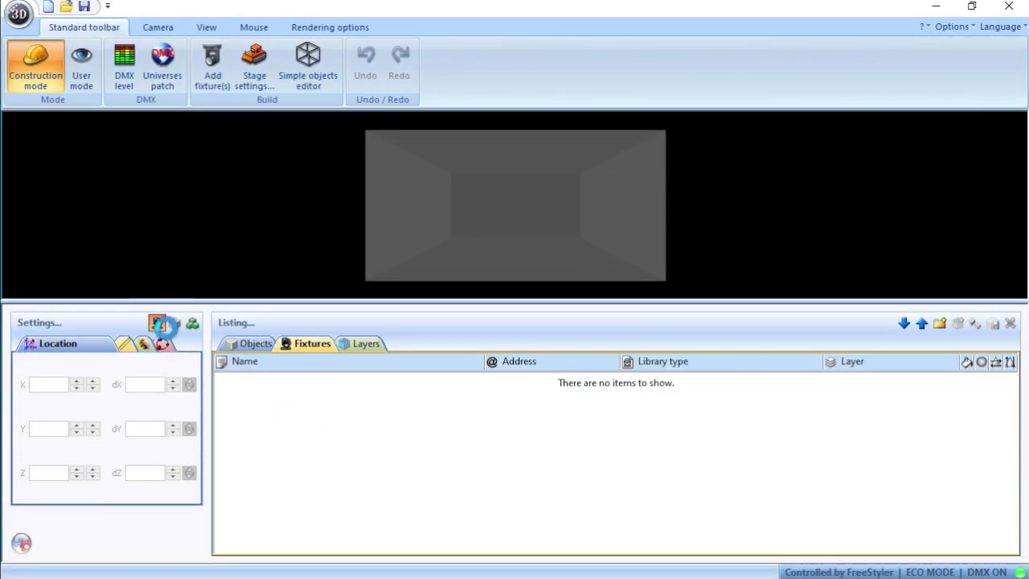
type("bi")
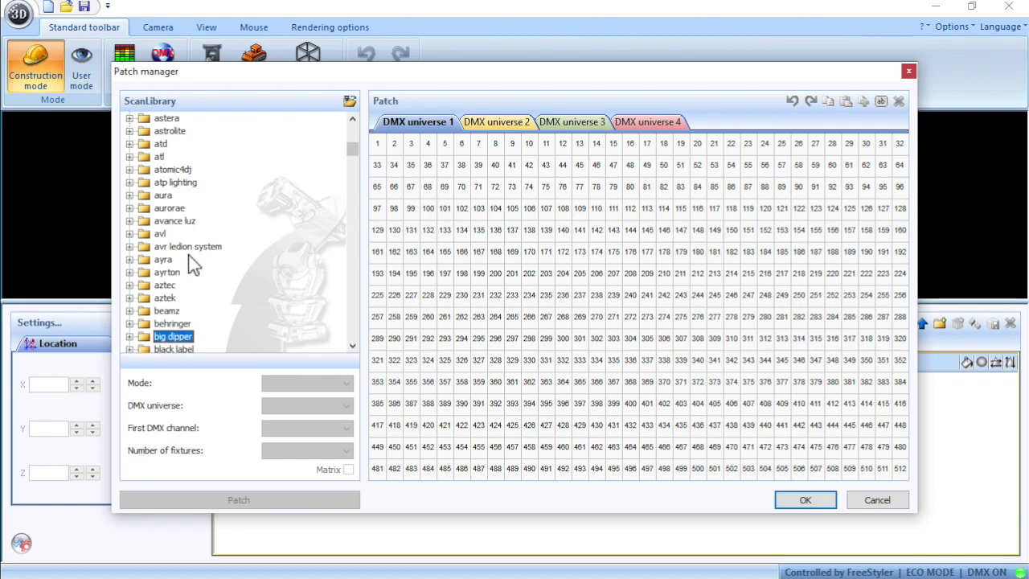
double_click(173, 336)
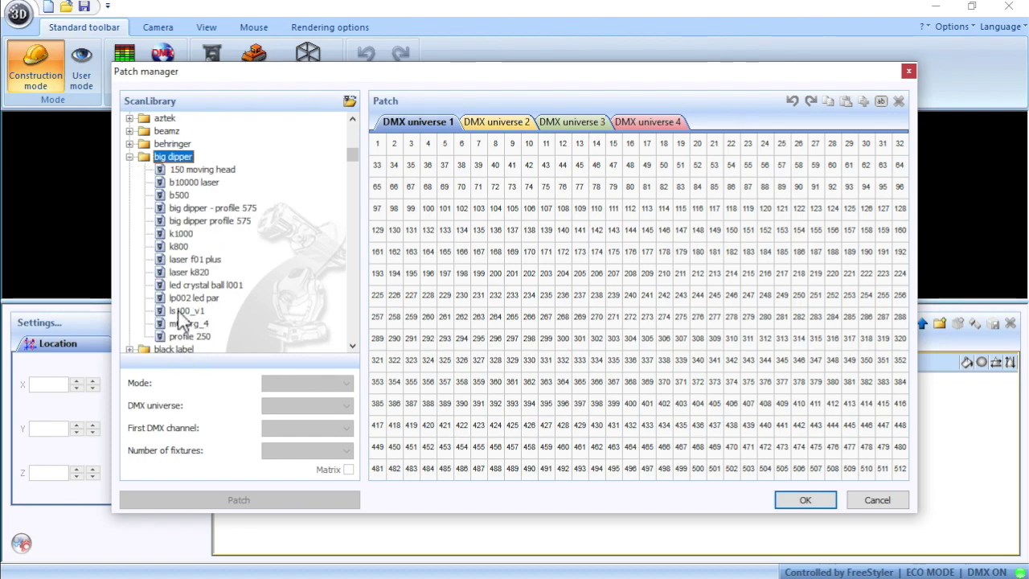
left_click(187, 312)
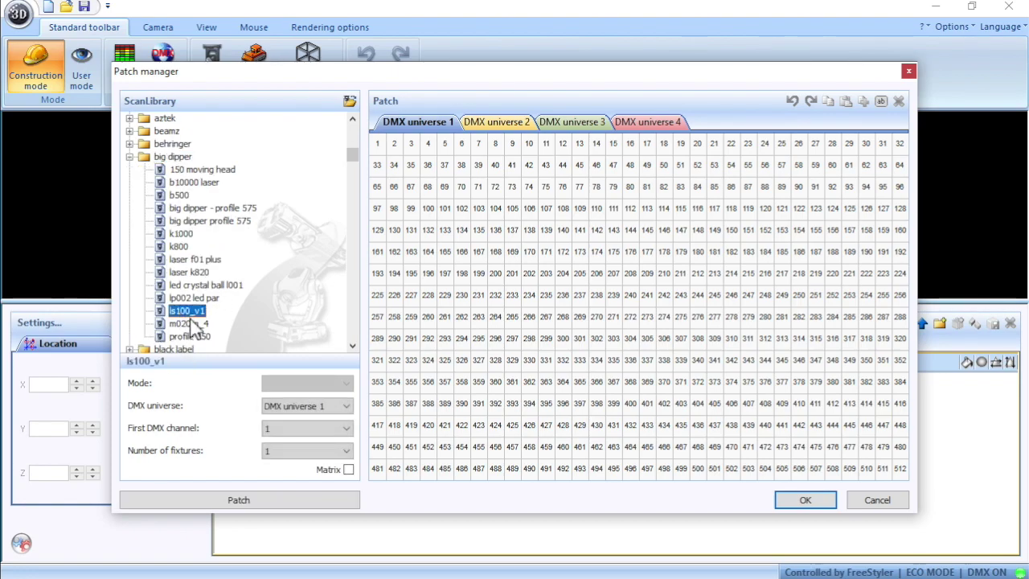
left_click(254, 505)
left_click(254, 505)
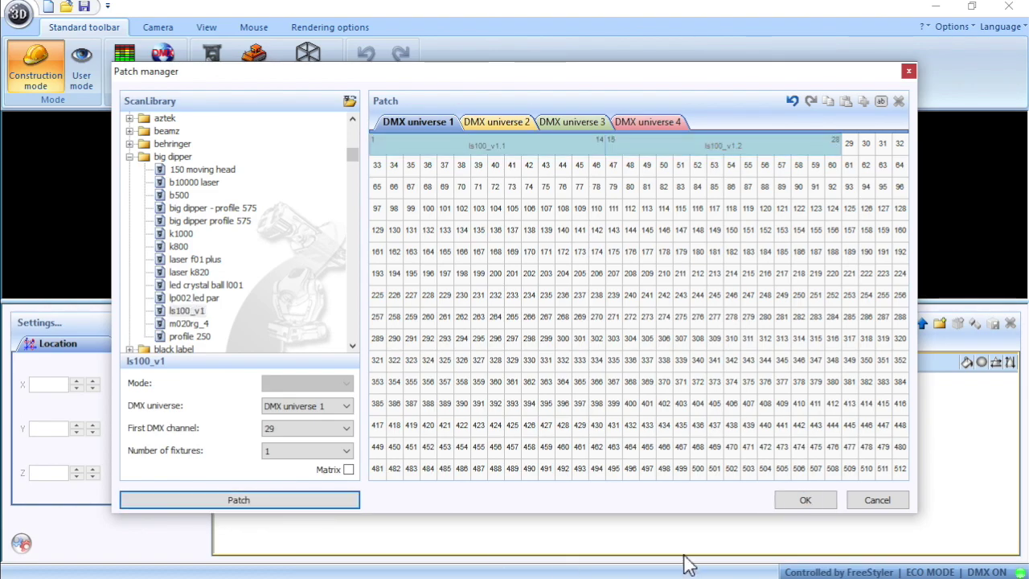
left_click(823, 507)
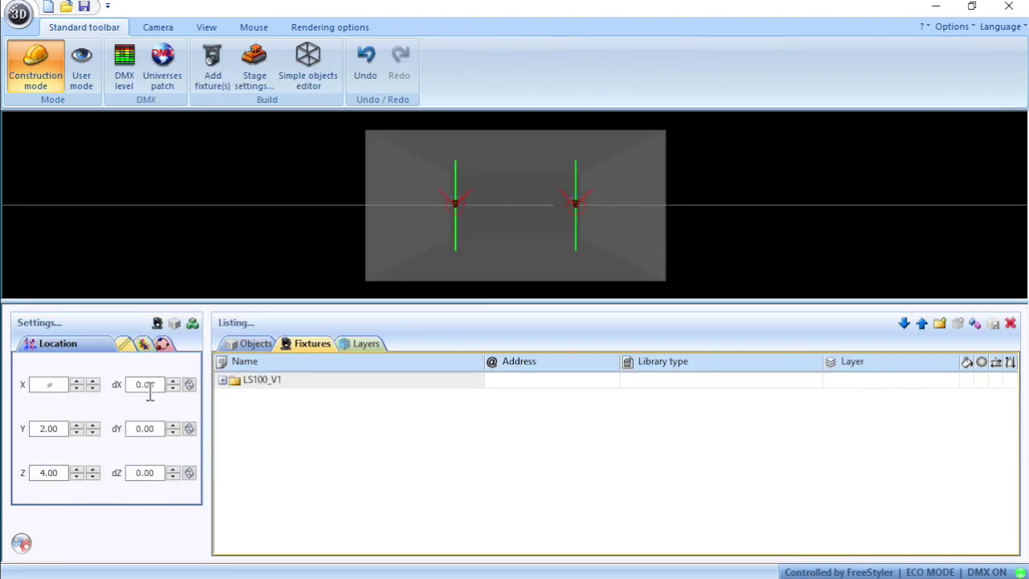
Step: Raise both fixtures along Y and decrease their Z position, returning the visualizer to user mode in a smaller window
left_click(76, 424)
left_click_drag(494, 285, 110, 414)
left_click(77, 477)
left_click(77, 477)
left_click(76, 477)
left_click(971, 5)
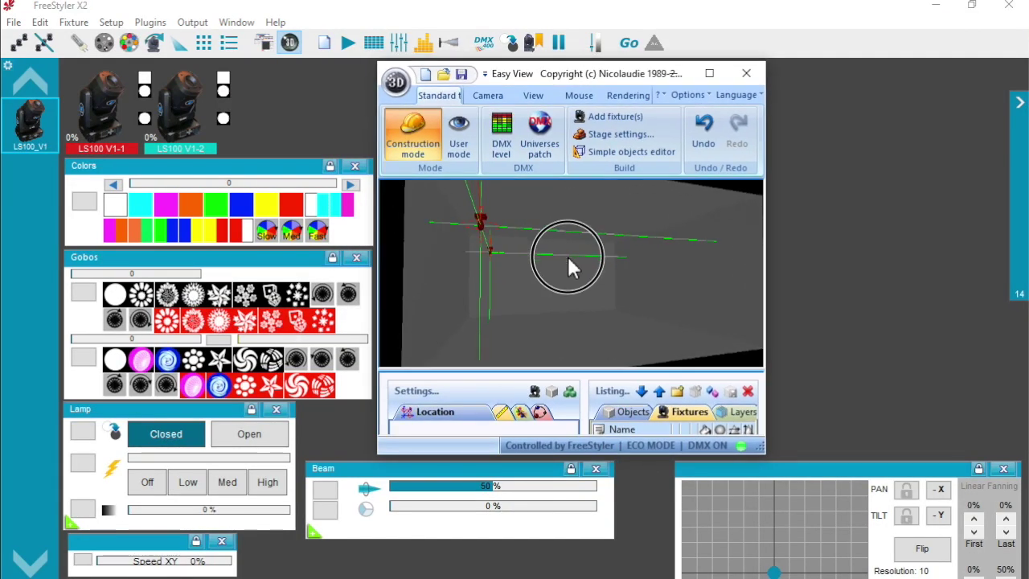
left_click_drag(531, 295, 573, 316)
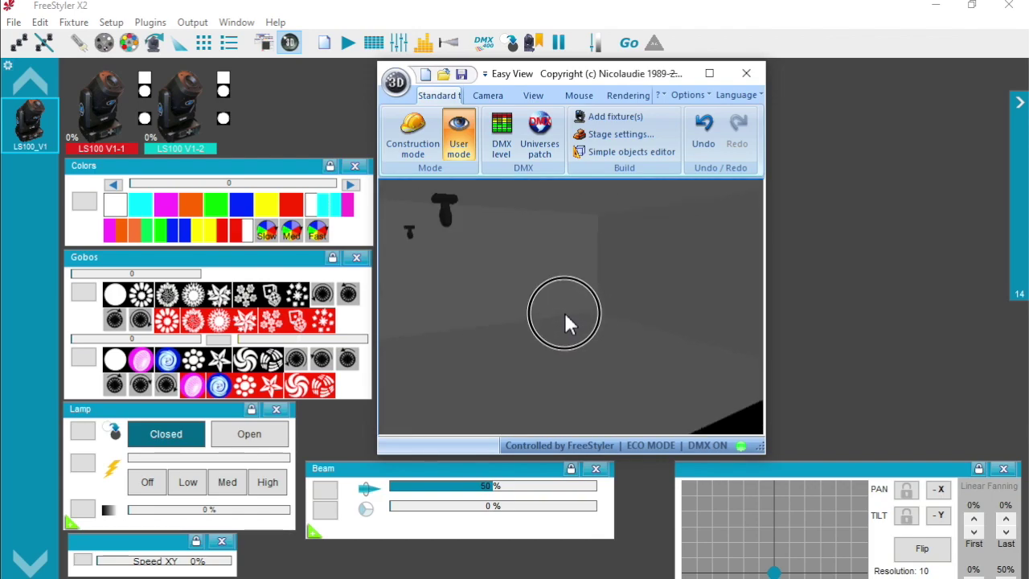
Step: Open the lamp shutter with the dimmer at 100% and tilt both beams towards the wall
left_click(265, 440)
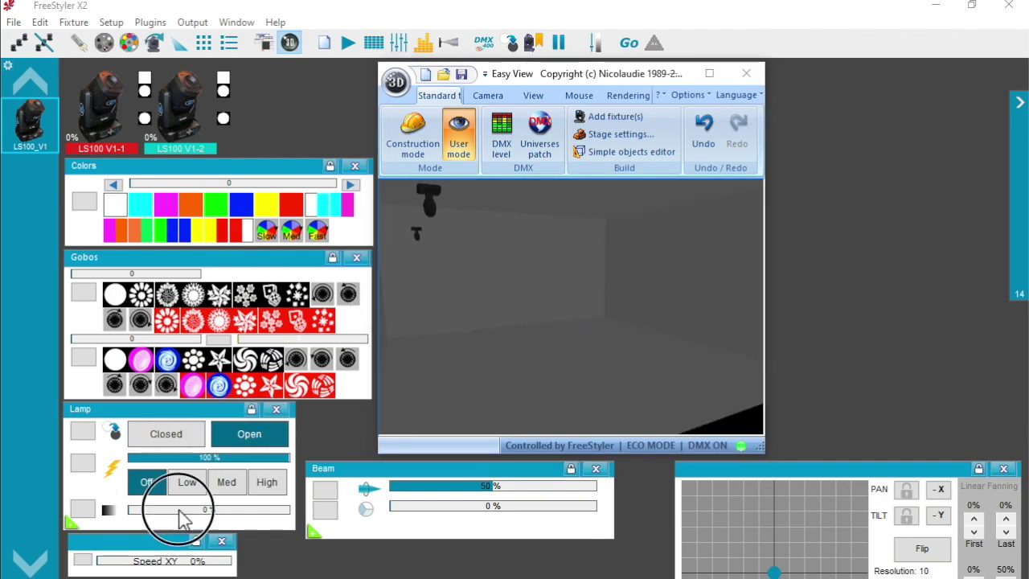
left_click_drag(182, 510, 299, 514)
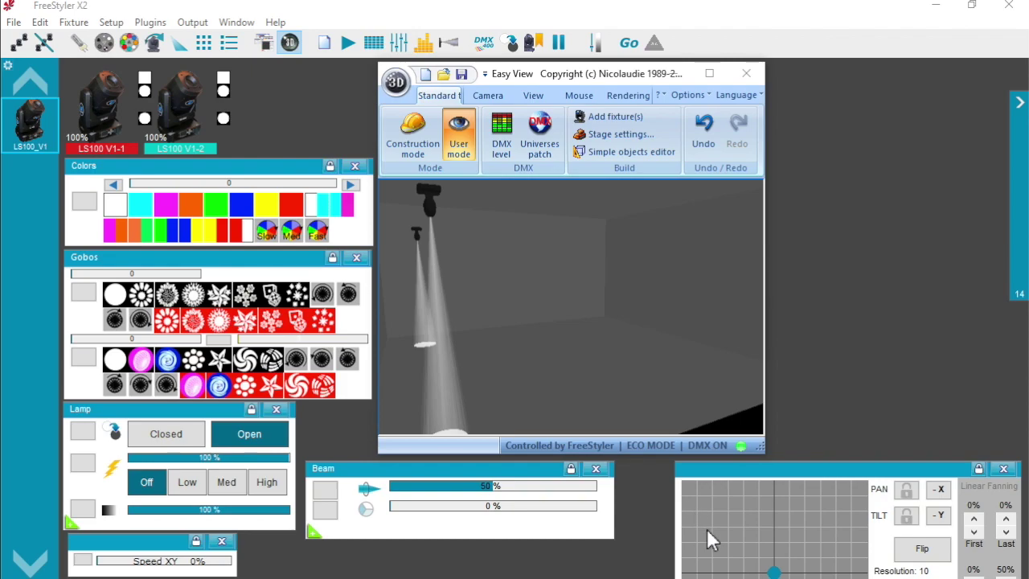
left_click_drag(768, 543, 774, 528)
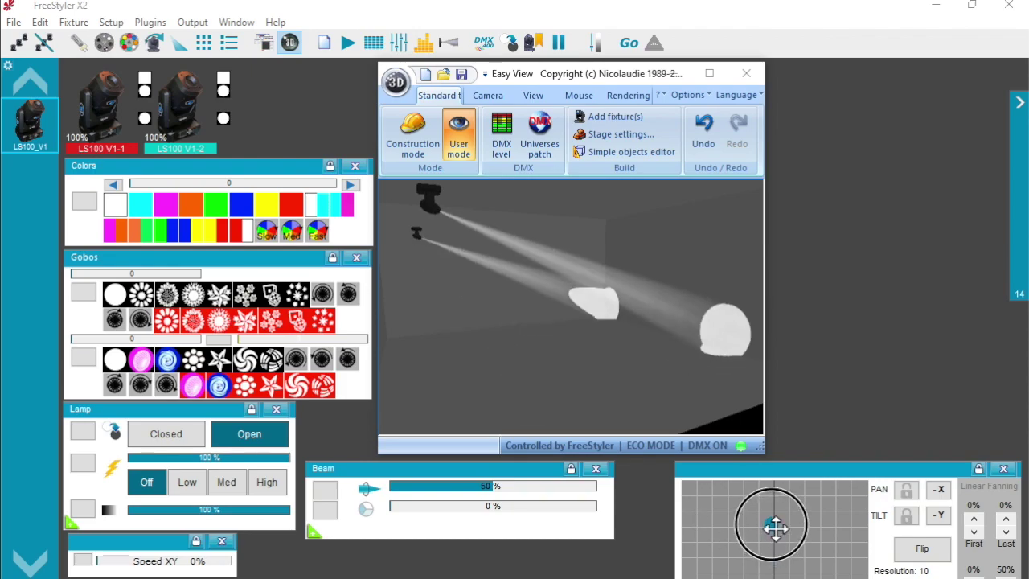
Step: Set the fixtures' line width to 2.00 with the positions wizard and return to user mode in the smaller window
left_click(709, 73)
left_click(35, 68)
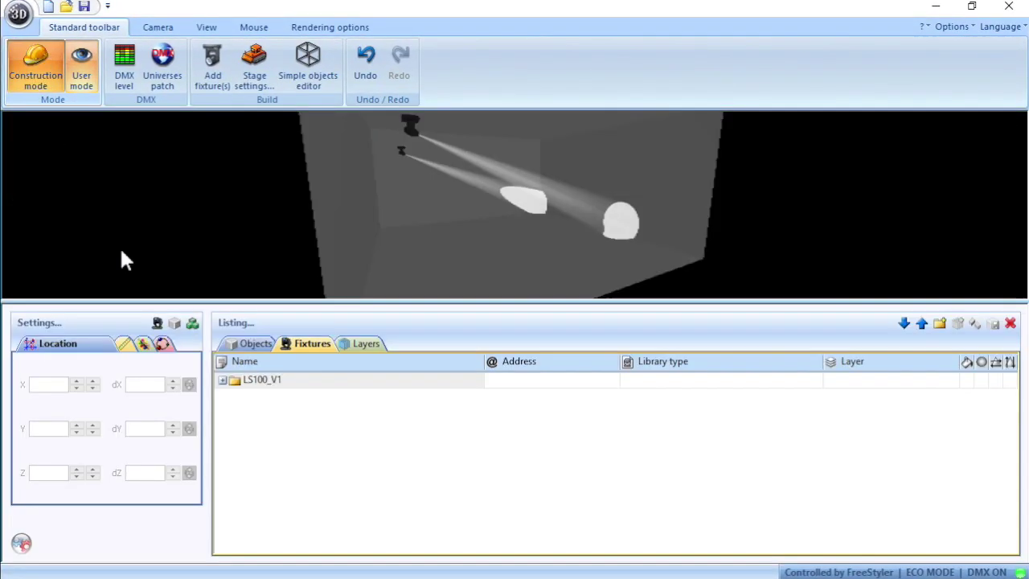
left_click(164, 345)
double_click(175, 433)
type("2")
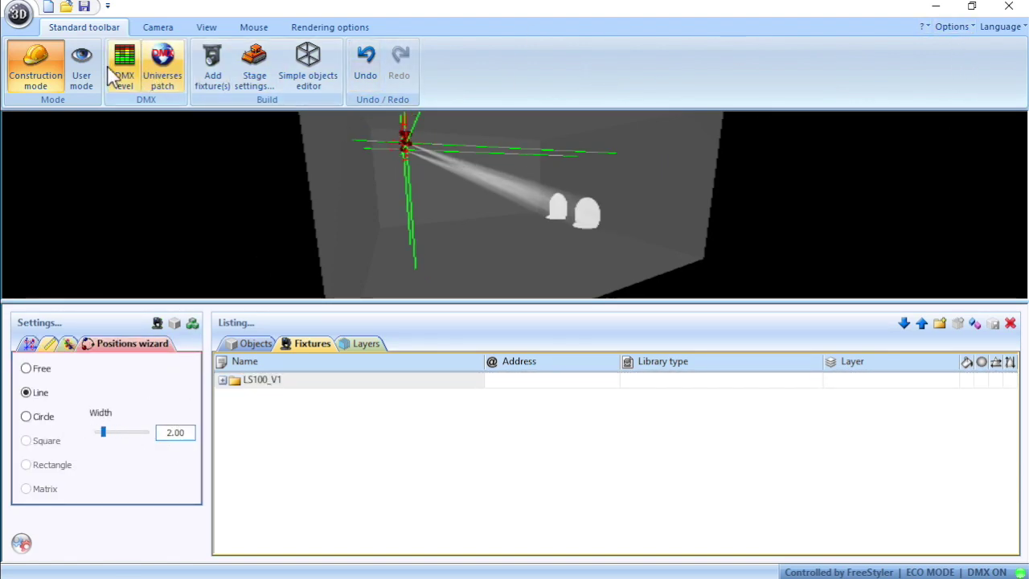
left_click(81, 68)
left_click(971, 6)
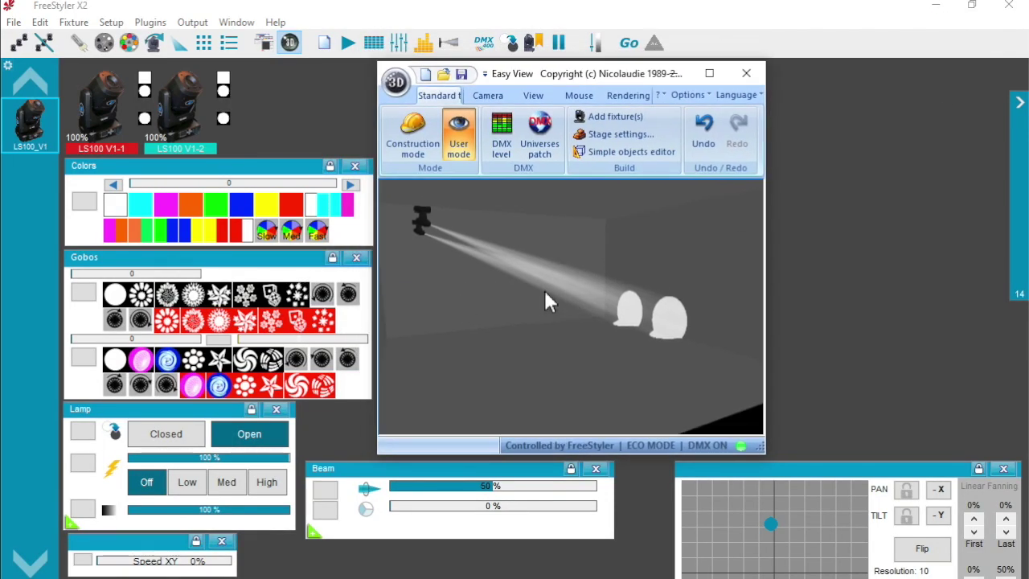
Step: Centre the pan of both beams, set Speed XY to 74% and test the slowed tilt movement
mouse_move(768, 522)
left_mouse_down()
mouse_move(781, 516)
mouse_move(731, 526)
mouse_move(806, 532)
mouse_move(841, 512)
mouse_move(782, 534)
mouse_move(775, 522)
left_mouse_up()
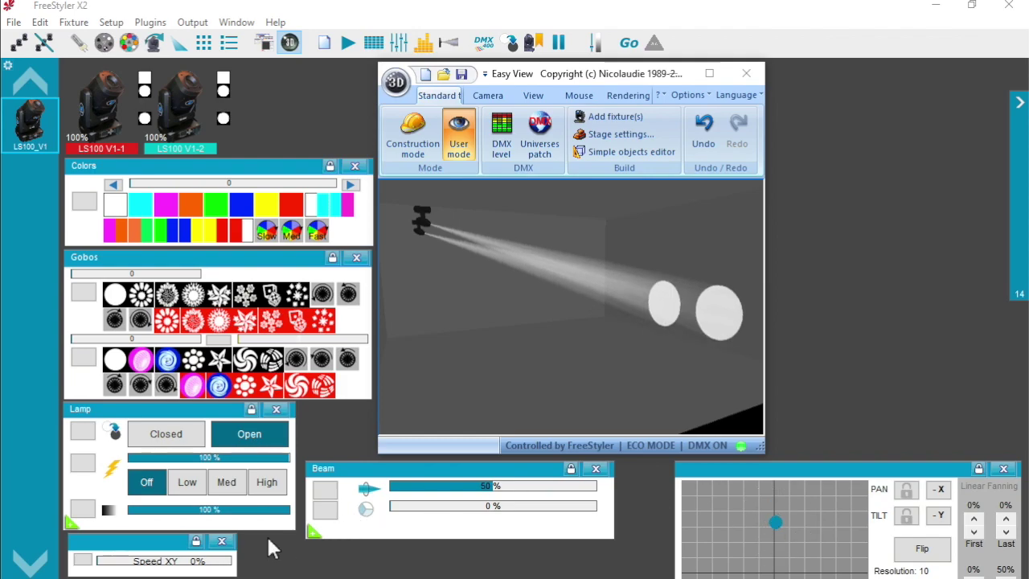
left_click(171, 560)
left_click_drag(199, 567, 228, 568)
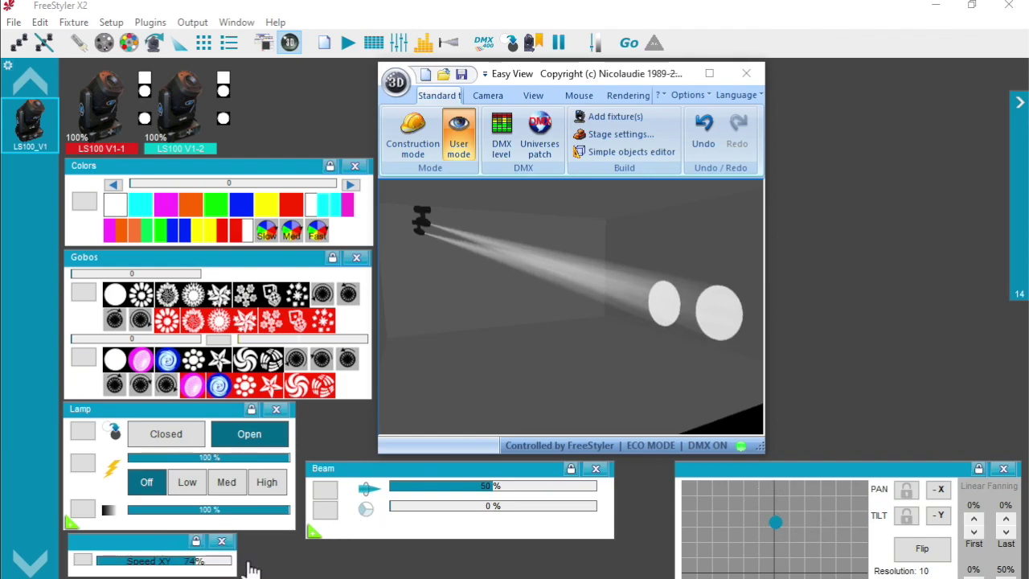
left_click(770, 553)
left_click(776, 496)
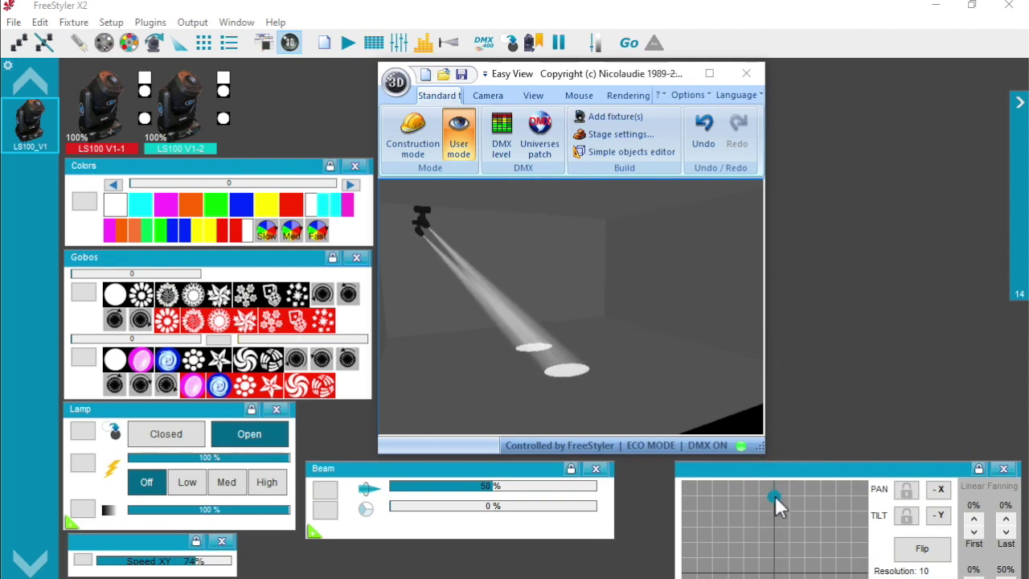
Step: Reset Speed XY to 0% and aim both beams at the wall with centred pan
left_click_drag(175, 565, 97, 565)
left_click_drag(782, 553, 776, 522)
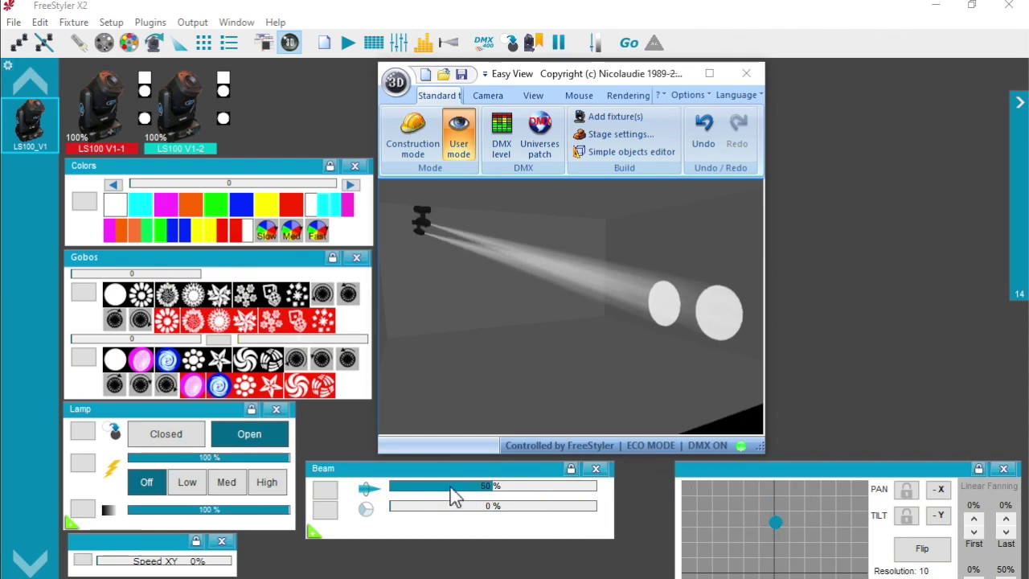
Step: Insert the prism into both beams at 15%, show the prism presets and select the static prism
mouse_move(415, 519)
left_mouse_down()
mouse_move(608, 518)
mouse_move(420, 519)
left_mouse_up()
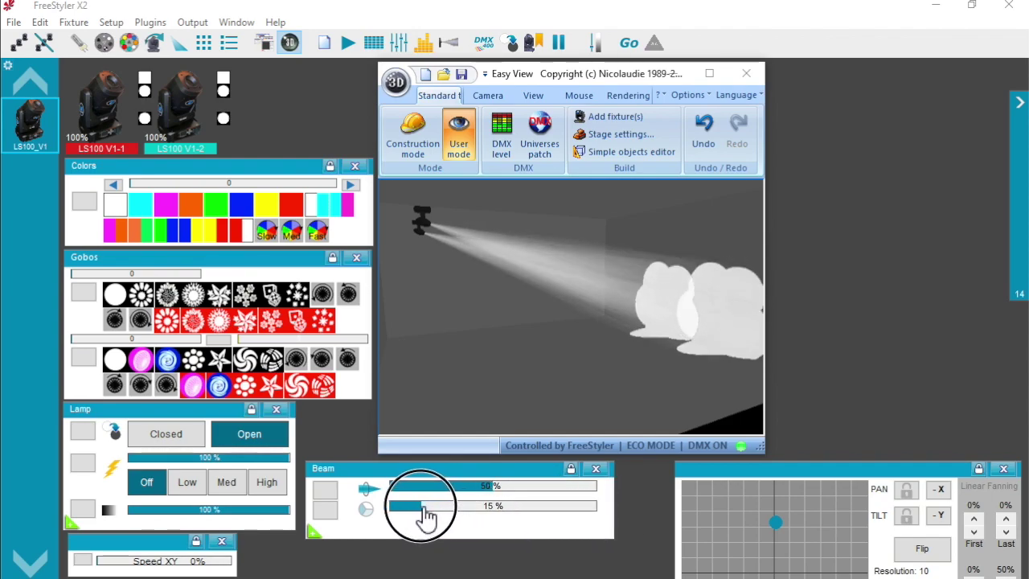
left_click(314, 532)
left_click(350, 552)
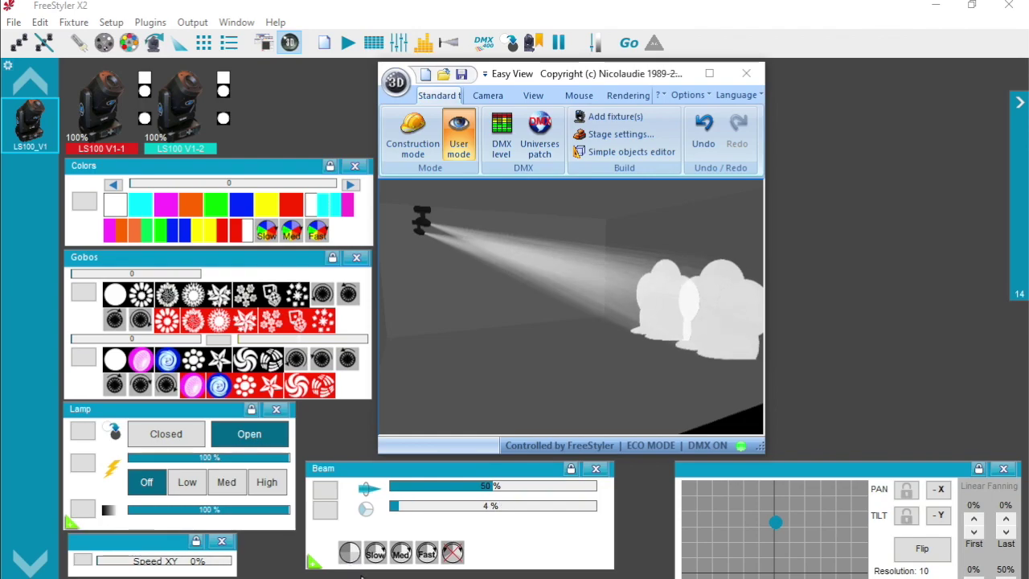
left_click(453, 553)
left_click(349, 553)
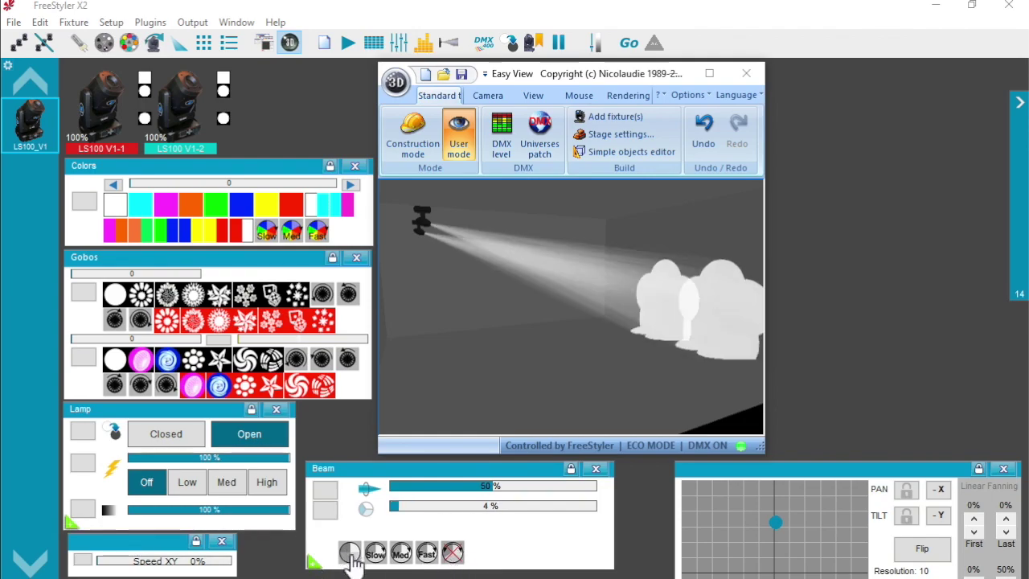
Step: Test the prism rotation at Slow, Med and Fast and remove the prism from both beams
left_click(374, 555)
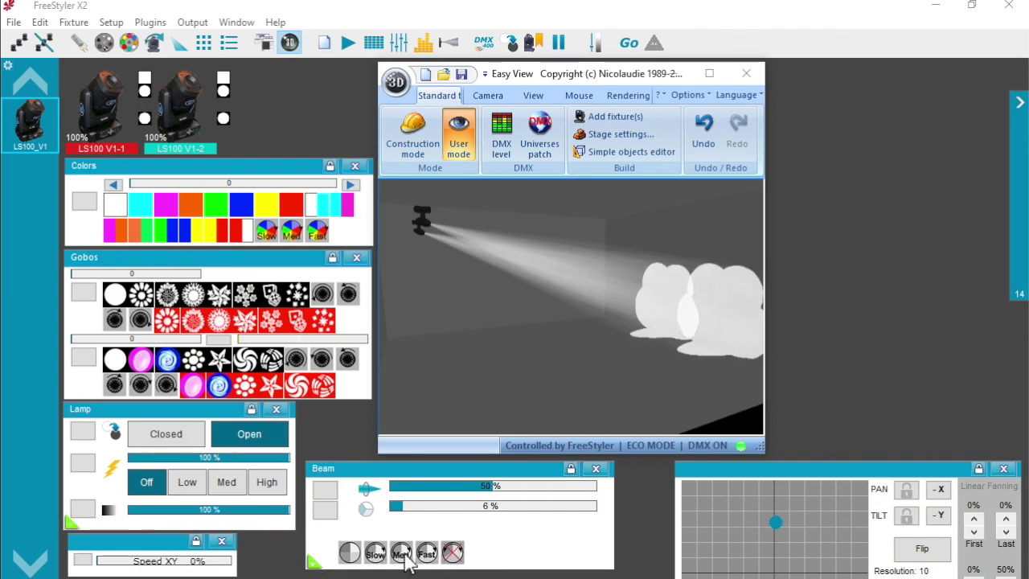
left_click(400, 553)
left_click(427, 553)
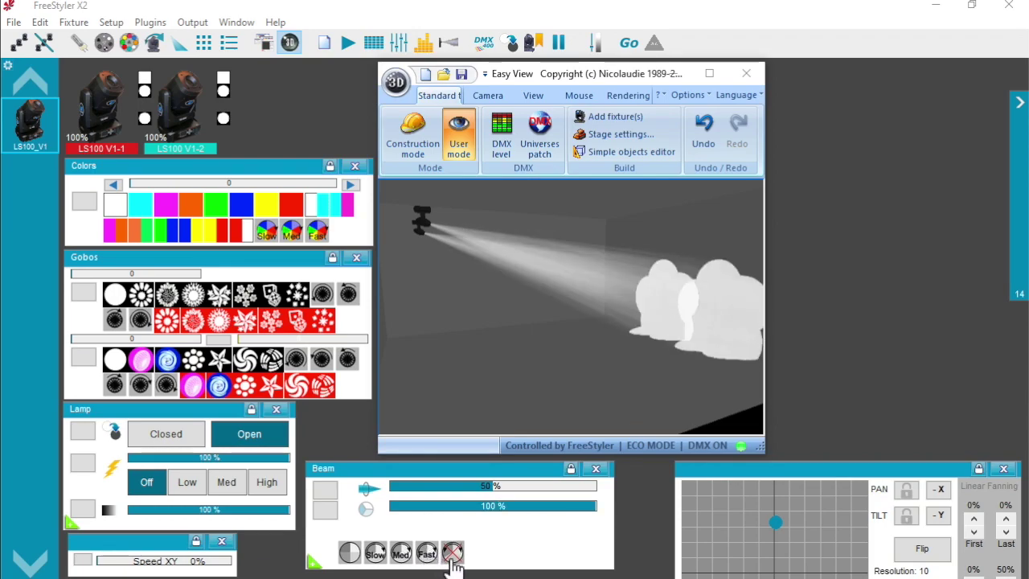
left_click(454, 552)
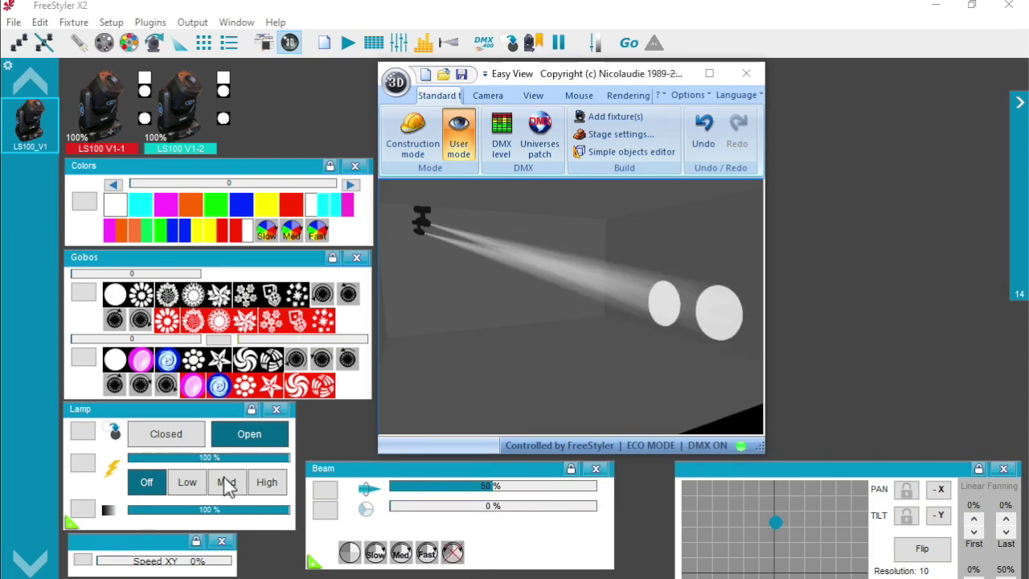
Step: Starting from open, project the first gobo wheel's first four patterns one by one, ending on the star gobo
left_click(117, 298)
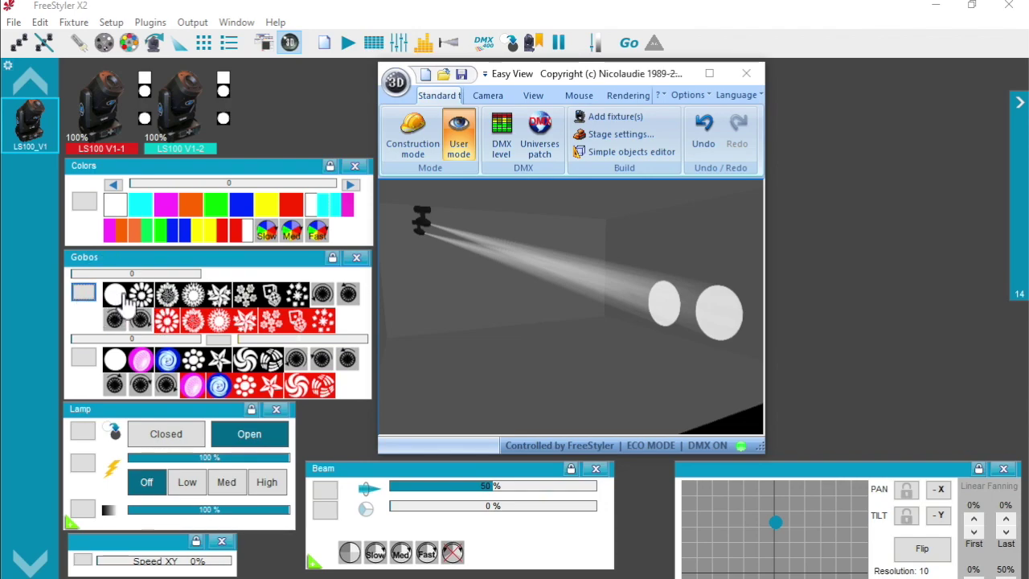
left_click(141, 296)
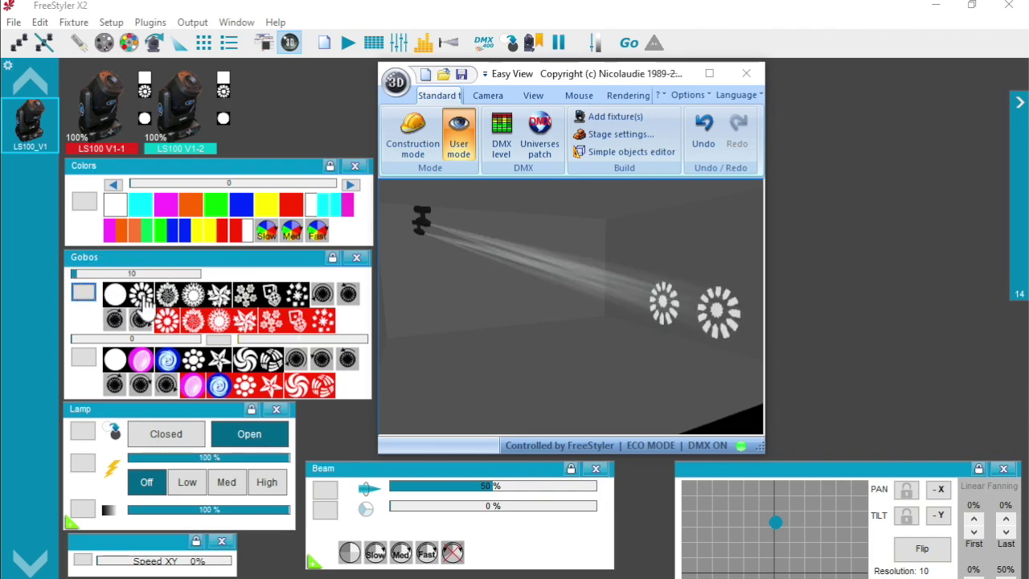
left_click(168, 296)
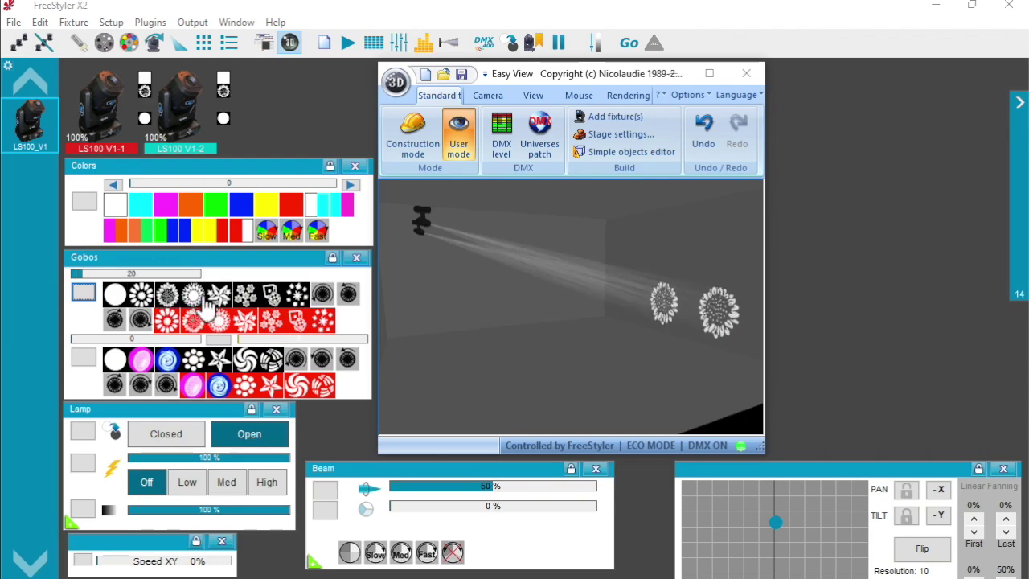
left_click(201, 298)
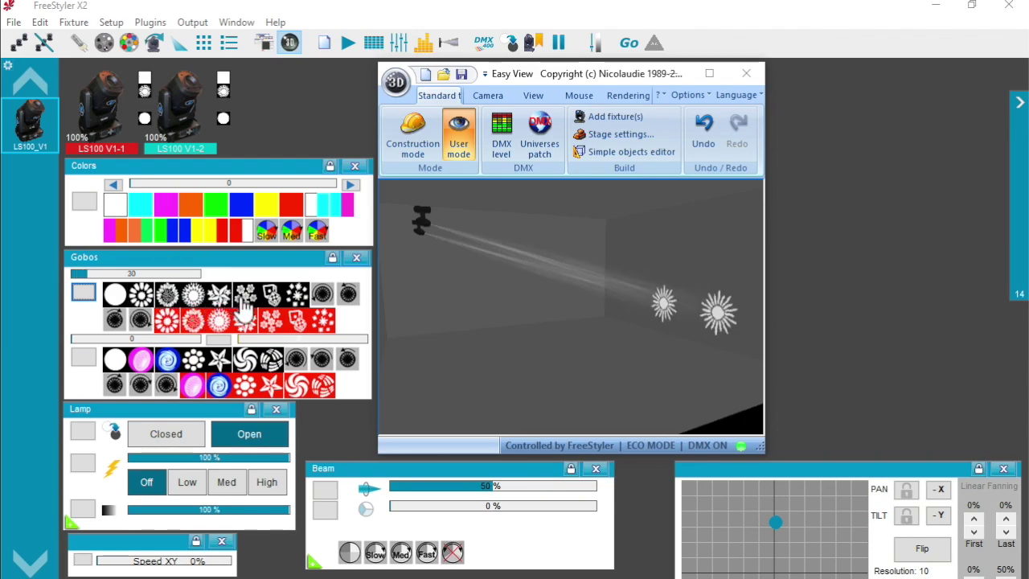
left_click(229, 296)
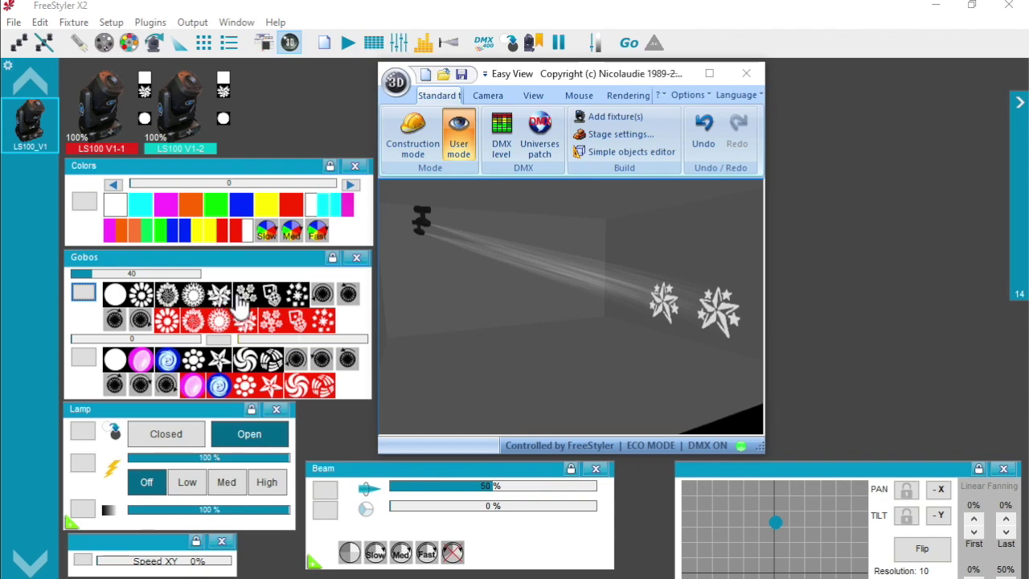
Step: Set the beam focus to 54% and project the first gobo wheel's remaining flower, dice and small-stars patterns
left_click(427, 487)
left_click_drag(428, 495, 494, 495)
left_click(245, 296)
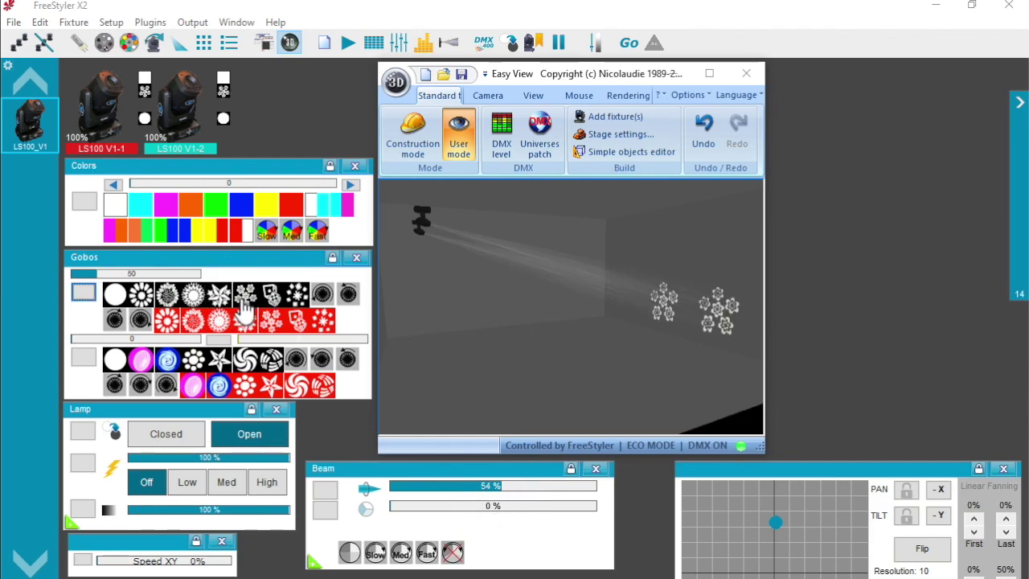
left_click(273, 295)
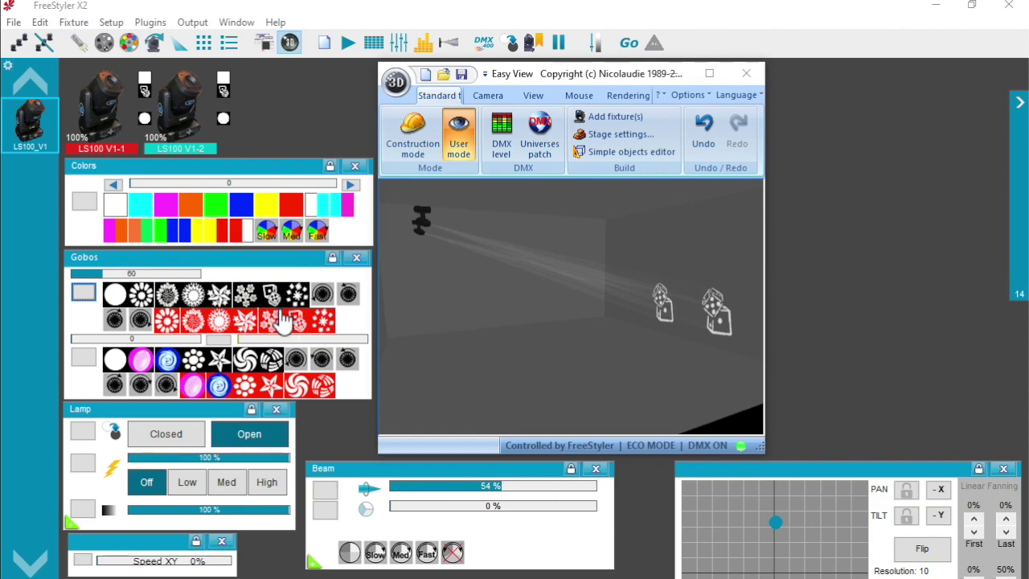
left_click(299, 295)
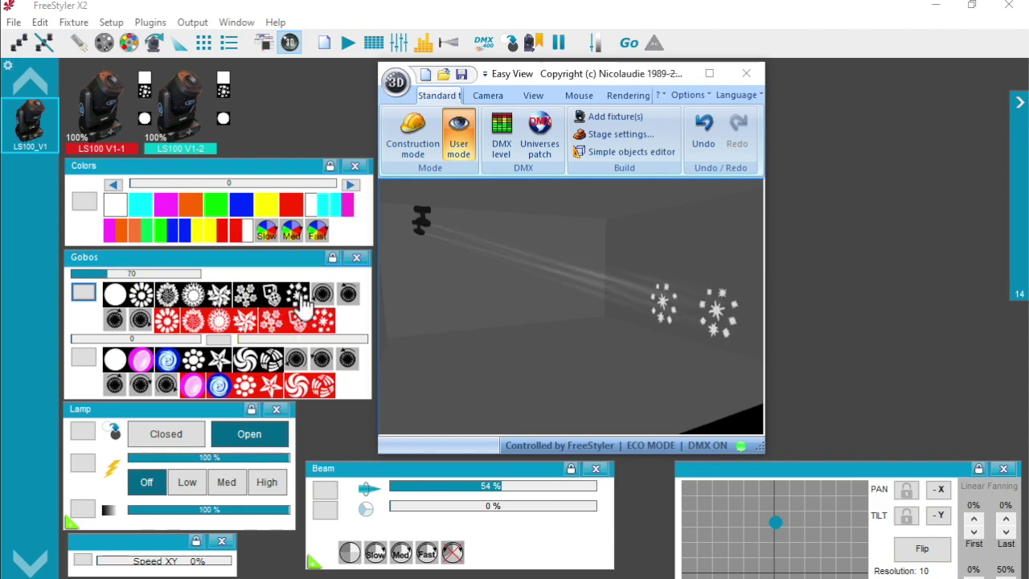
Step: Test the first gobo wheel's rotation presets and red shaking gobos, and return the wheel to open
left_click(347, 294)
left_click(139, 321)
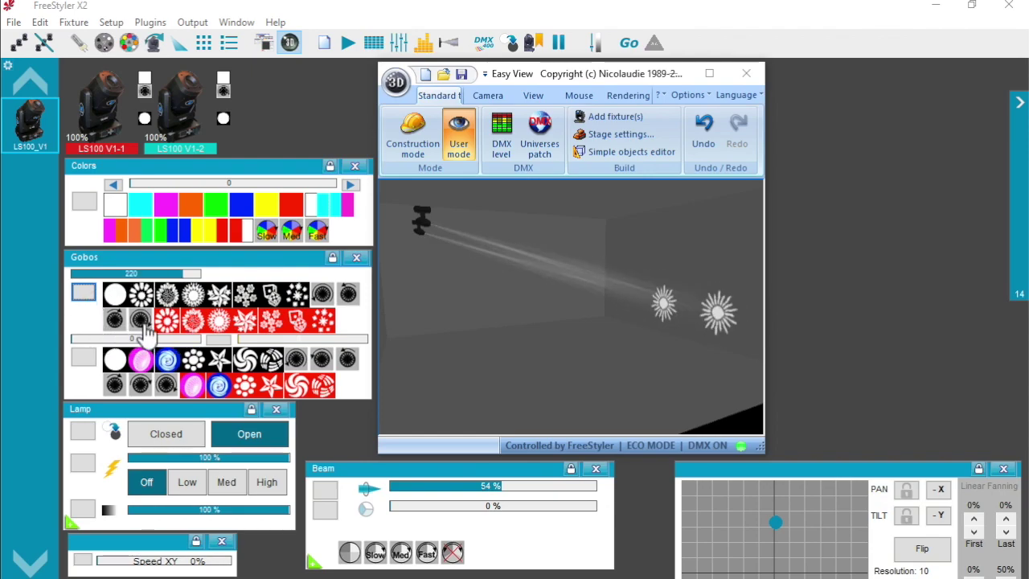
left_click(166, 321)
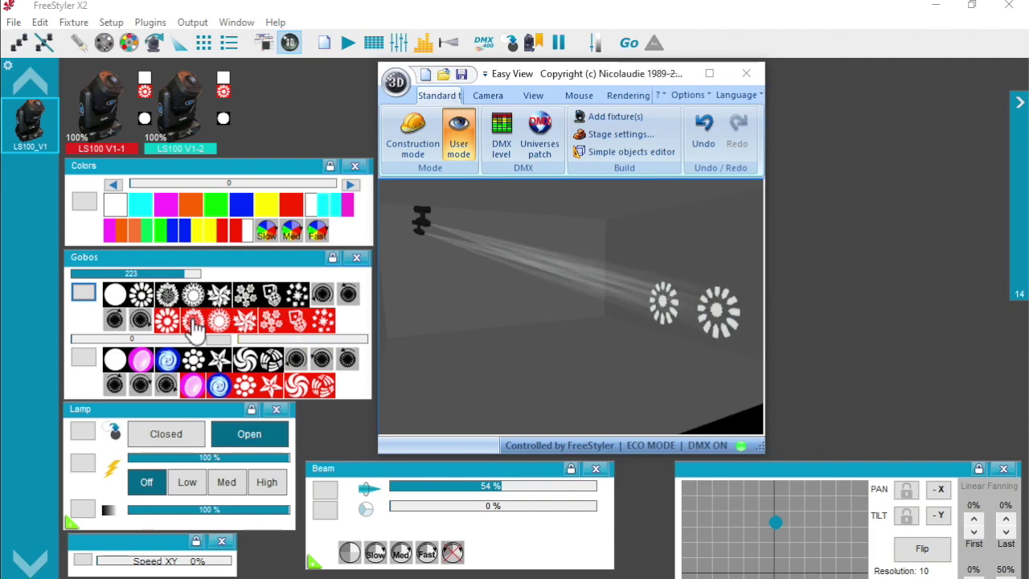
left_click(217, 326)
left_click(245, 321)
left_click(270, 322)
left_click(297, 324)
left_click(323, 324)
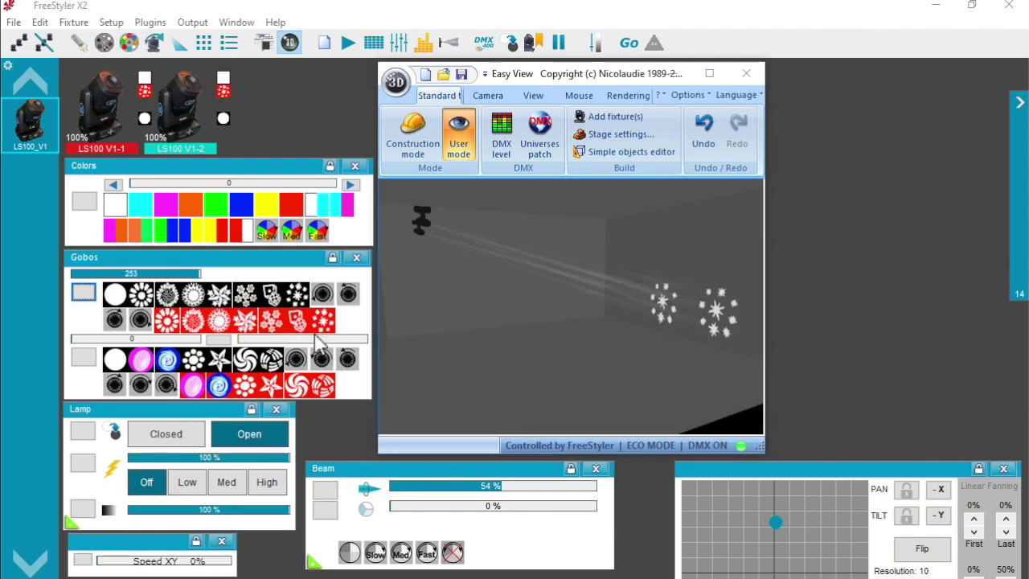
left_click(115, 295)
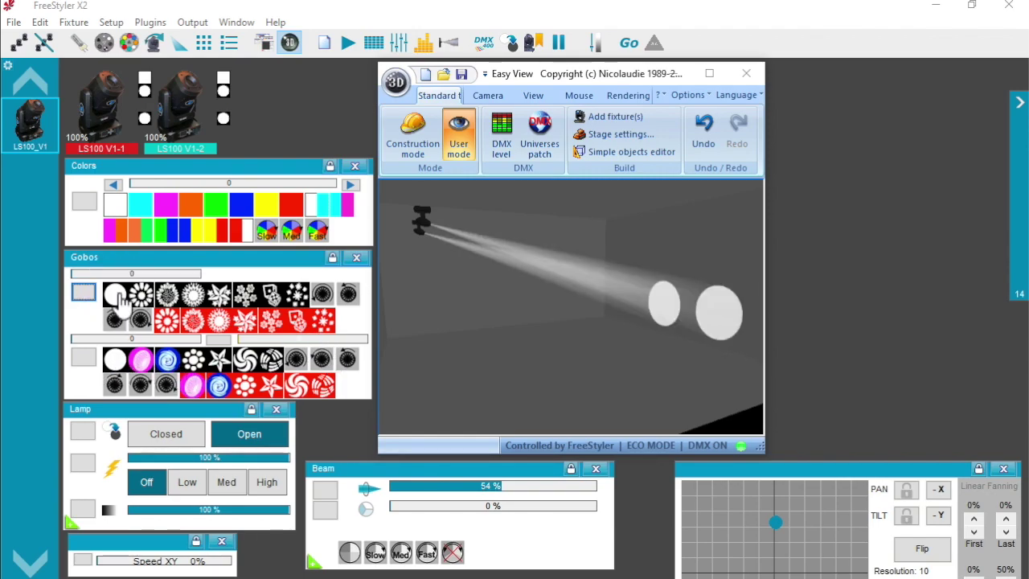
Step: Project each static gobo of the second wheel in turn, from the magenta one to the last black-and-white pattern
left_click(142, 363)
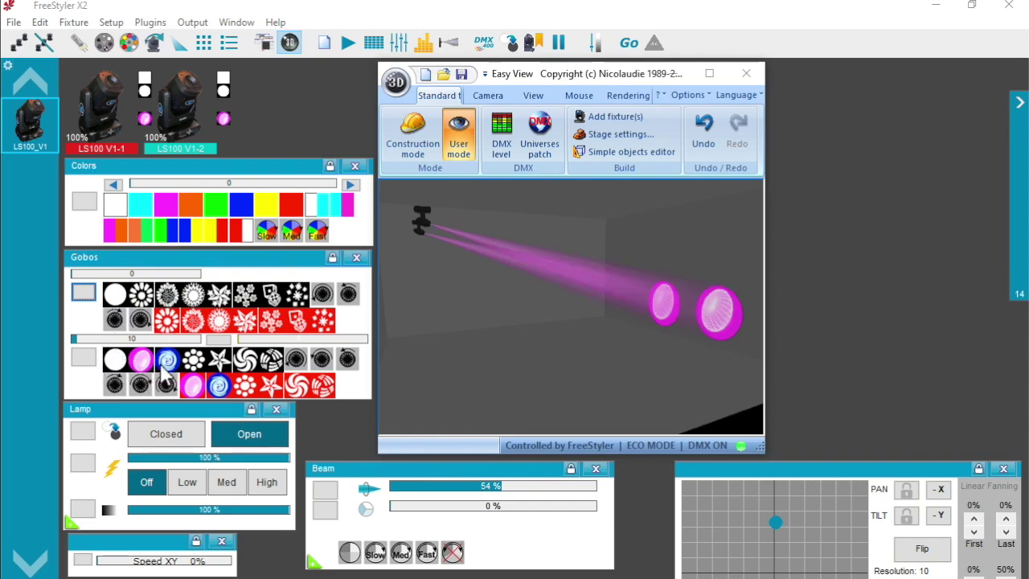
left_click(166, 361)
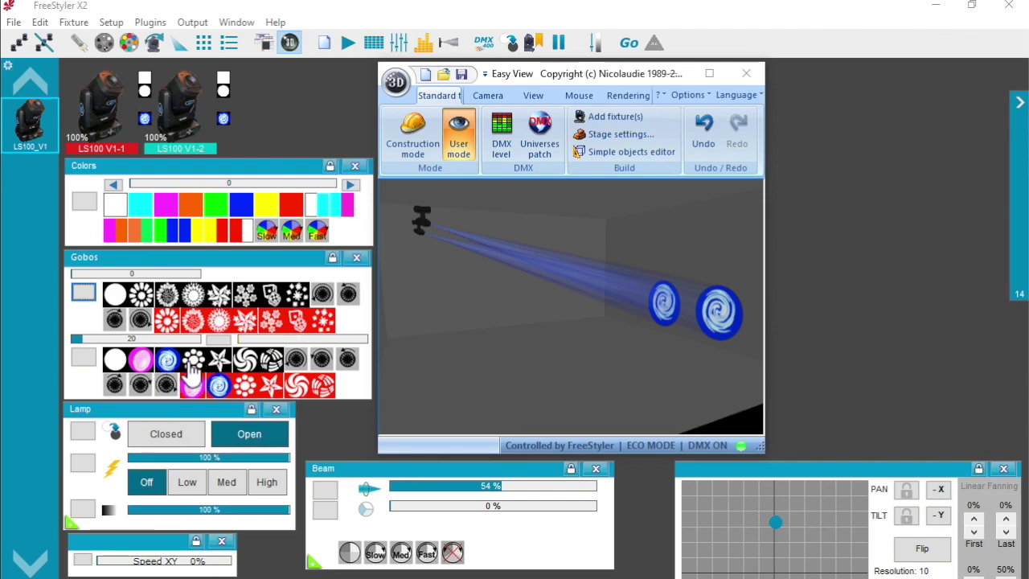
left_click(192, 363)
left_click(219, 363)
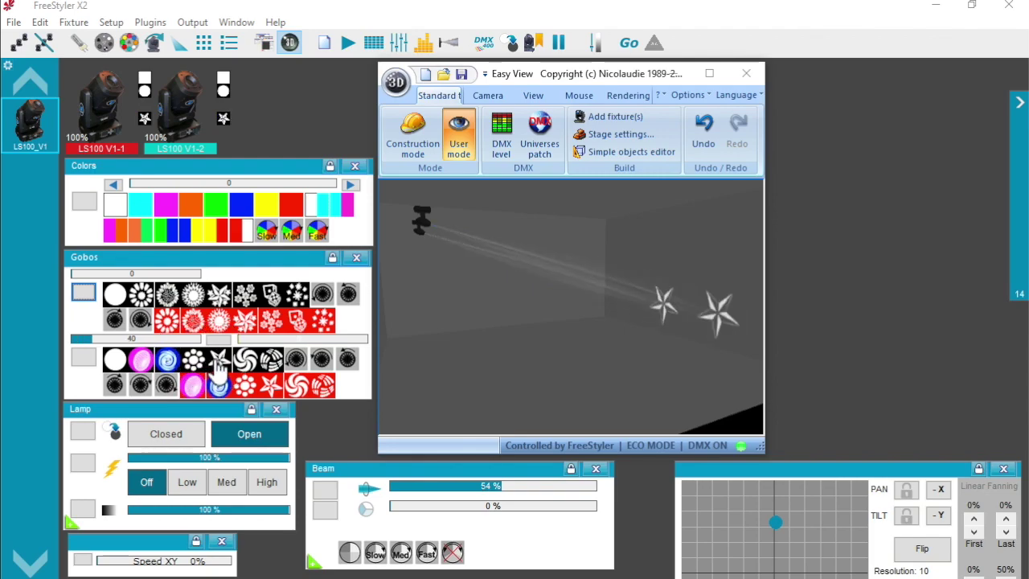
left_click(248, 362)
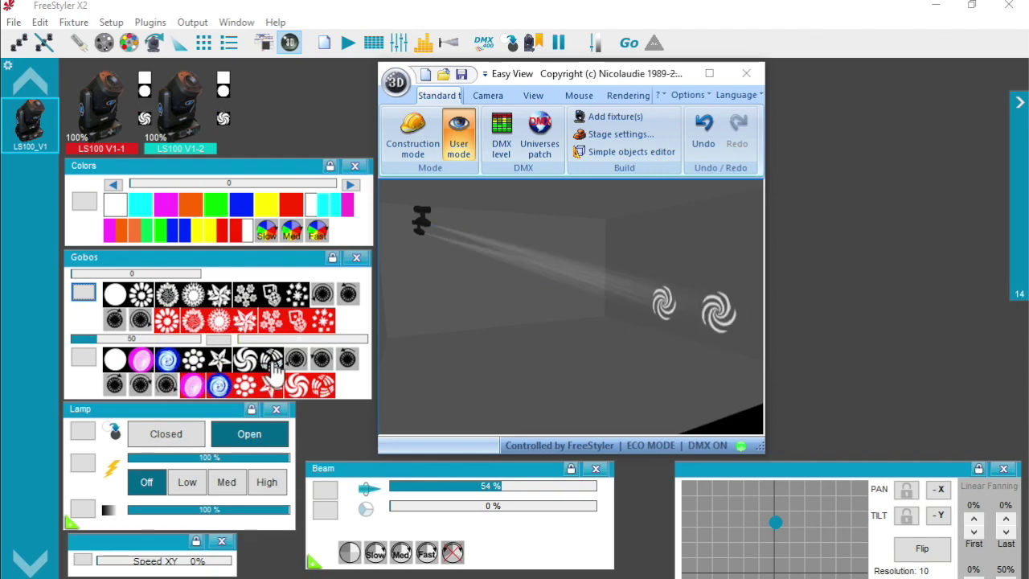
left_click(270, 362)
Step: Test the second gobo wheel's rotation presets in both directions
left_click(296, 362)
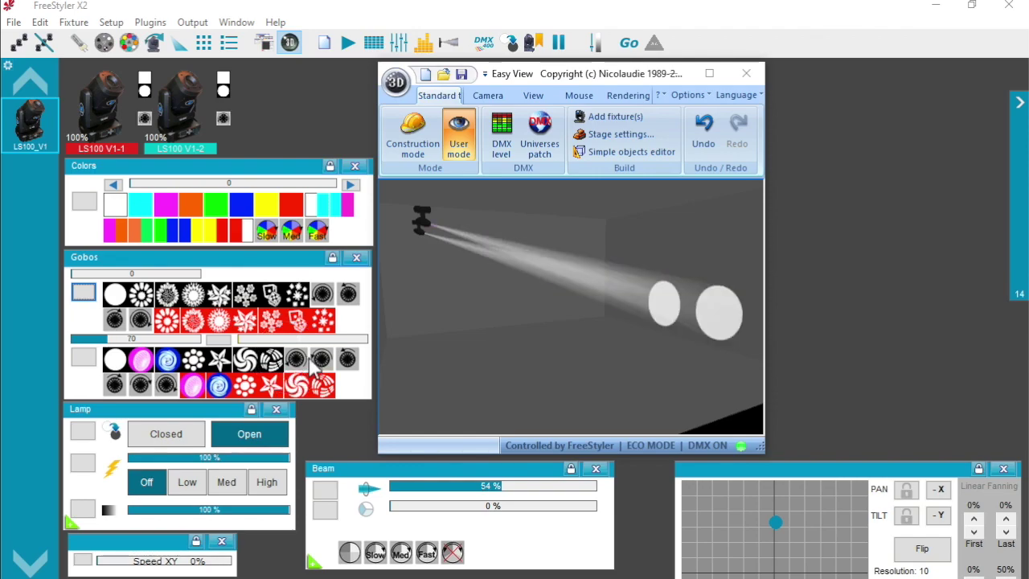
left_click(321, 359)
left_click(347, 359)
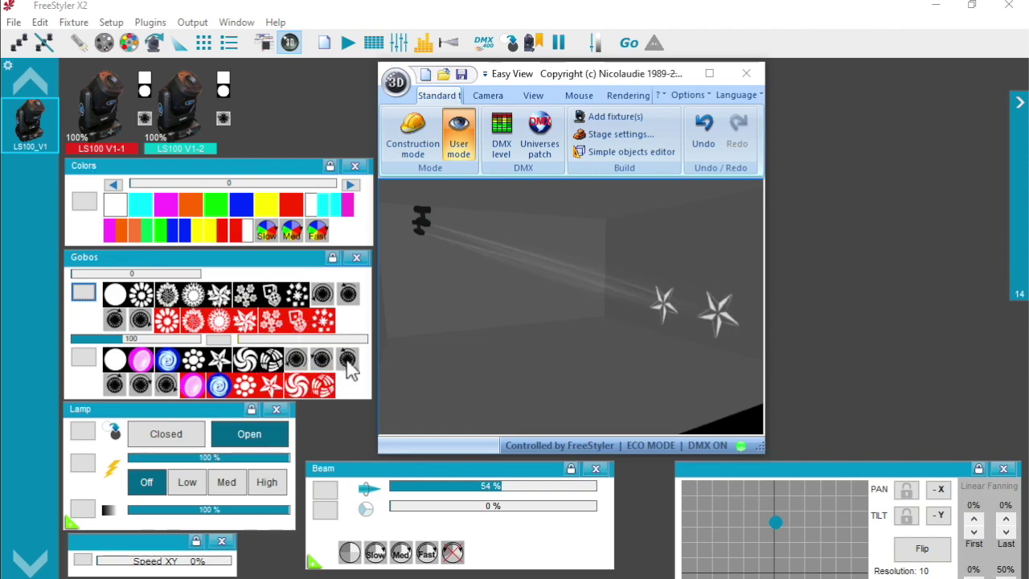
left_click(140, 385)
left_click(115, 385)
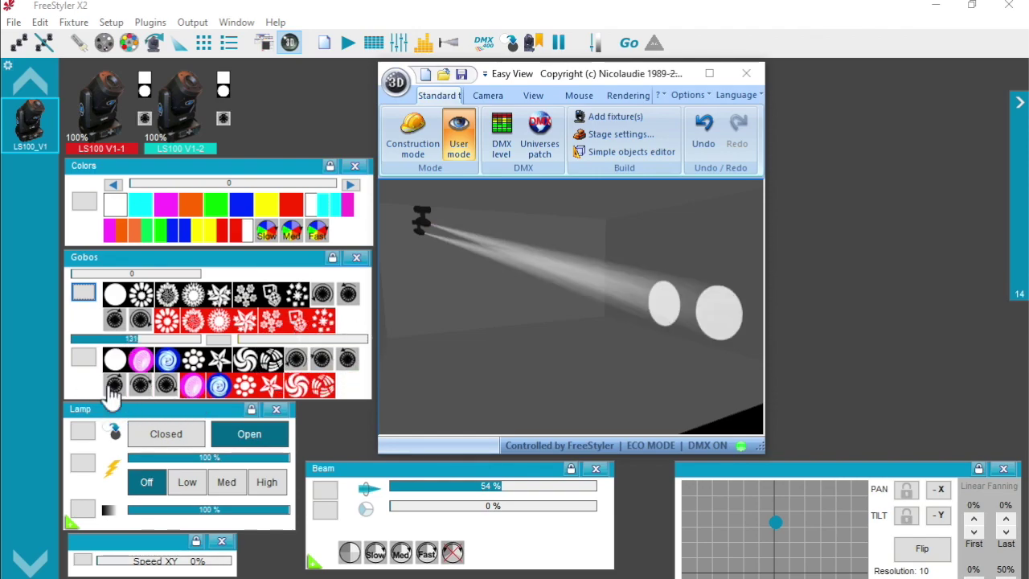
left_click(140, 386)
left_click(145, 387)
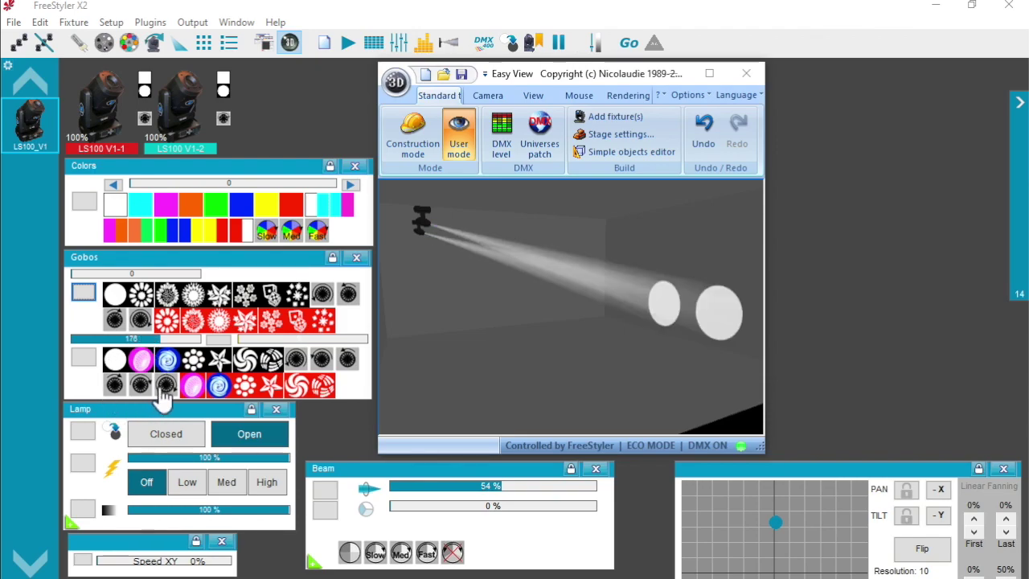
Step: Test the second wheel's shaking gobos, including magenta, blue, star, spiral and the last pattern
left_click(192, 387)
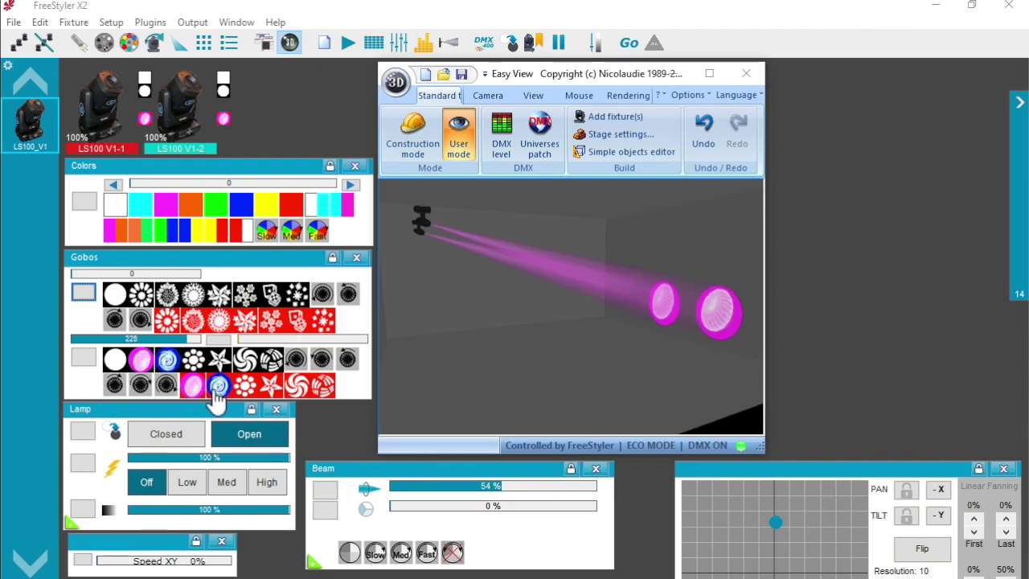
left_click(218, 389)
left_click(272, 390)
left_click(297, 388)
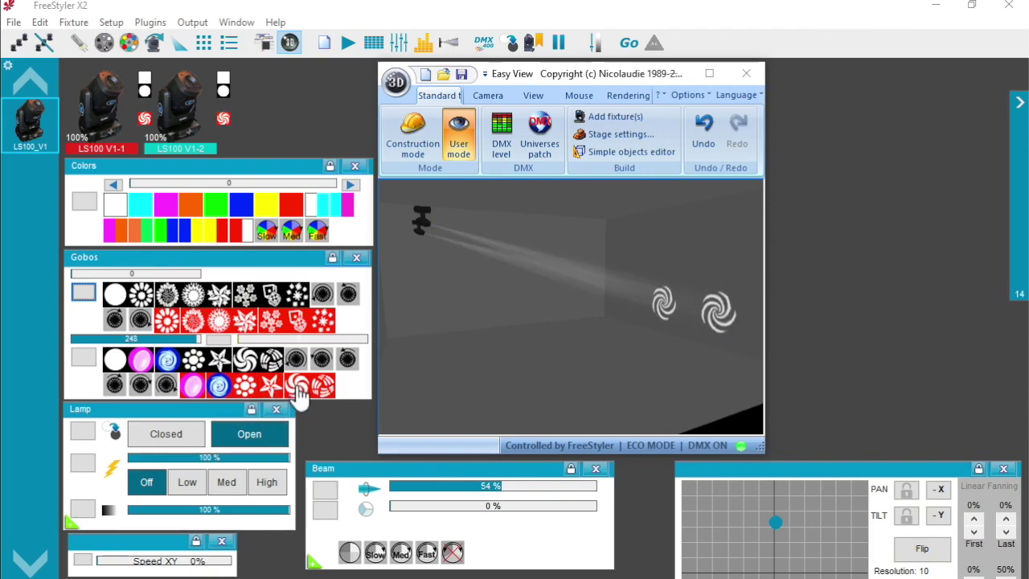
left_click(324, 392)
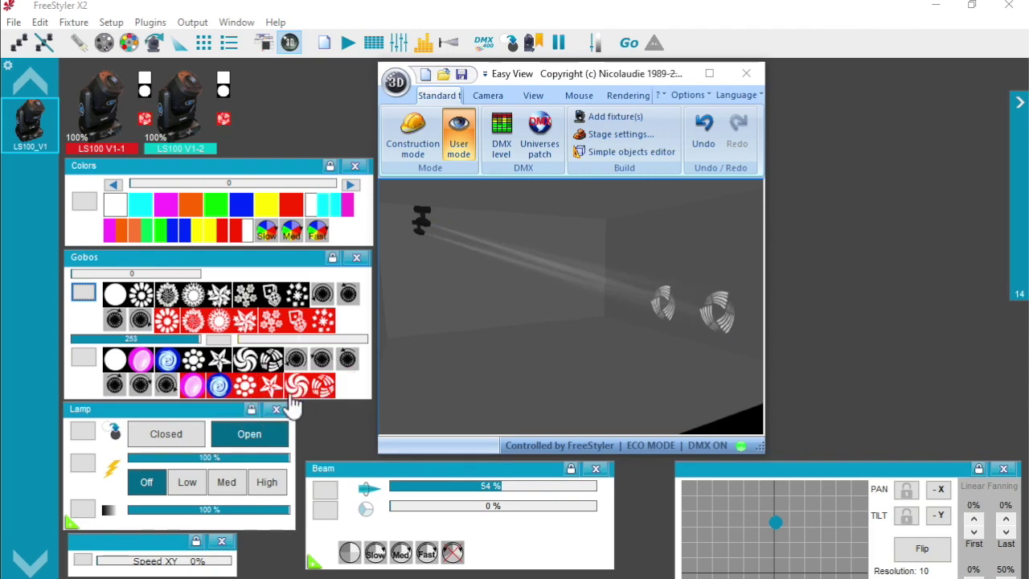
Step: Project the second wheel's static spiral gobo and set its gobo rotation to 166
left_click(228, 361)
left_click(244, 361)
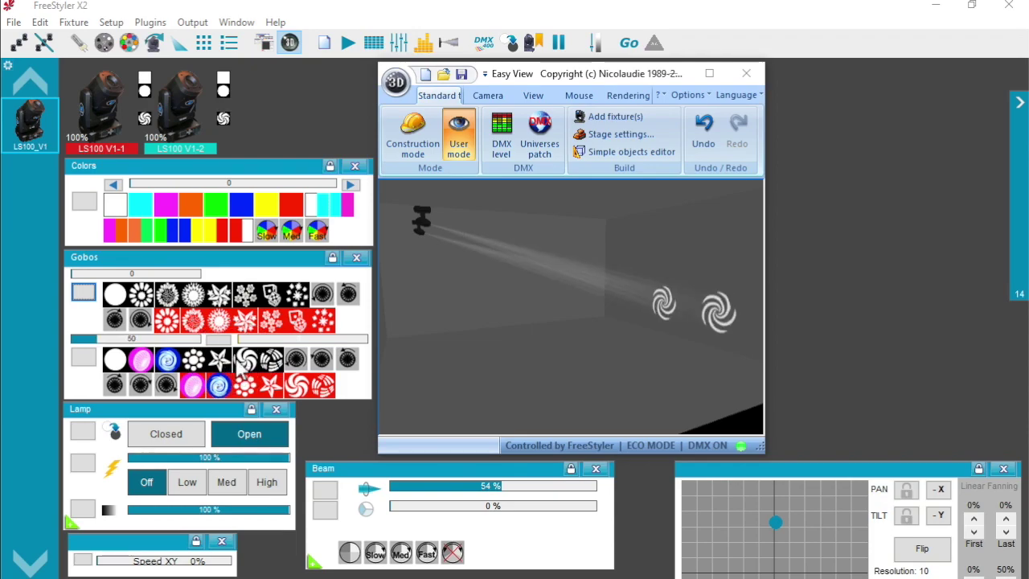
left_click(254, 339)
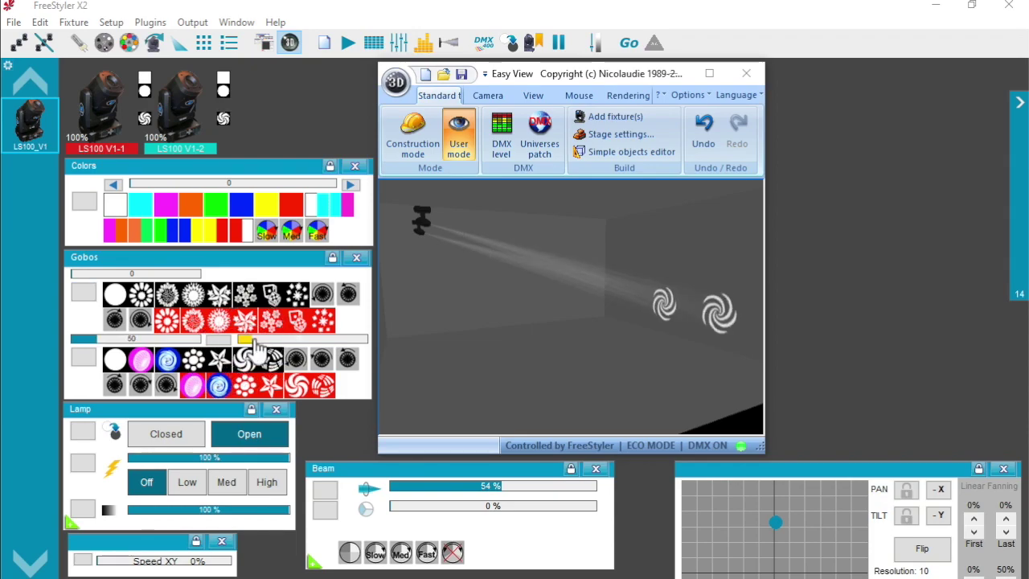
left_click_drag(264, 344, 321, 353)
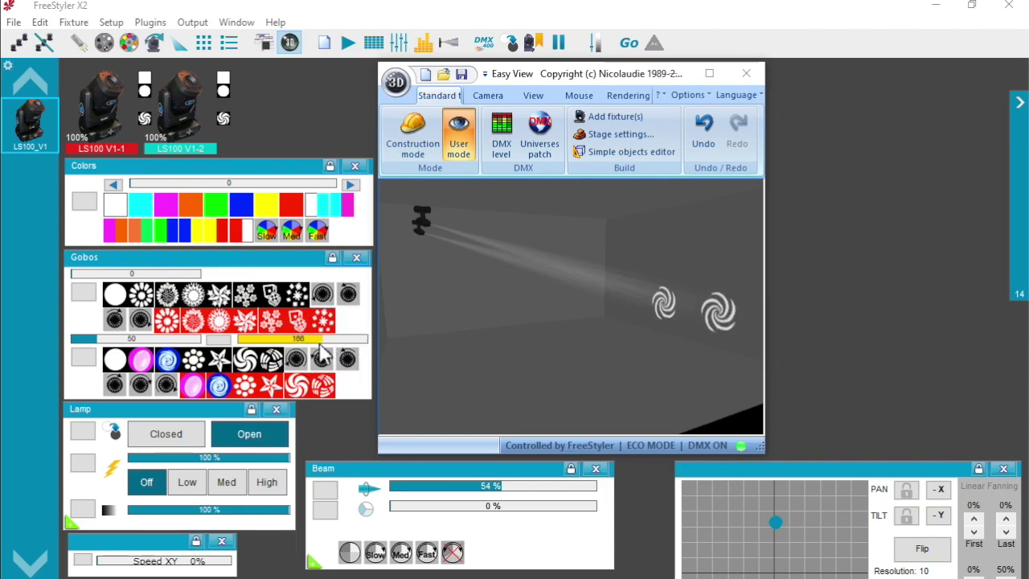
Step: Test the lamp strobe at Low, Med and High and return the shutter to Open
left_click(188, 486)
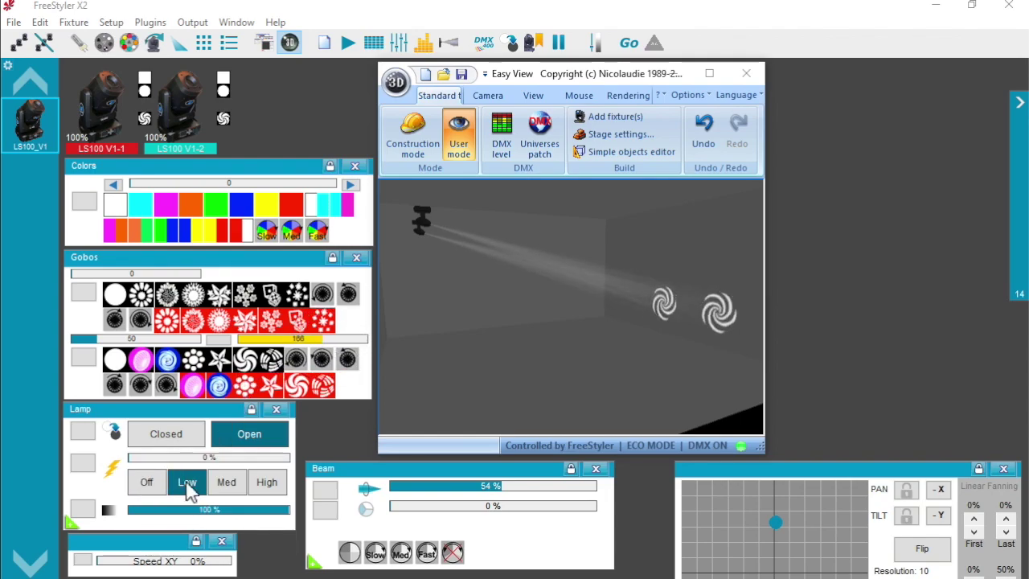
left_click(231, 490)
left_click(269, 483)
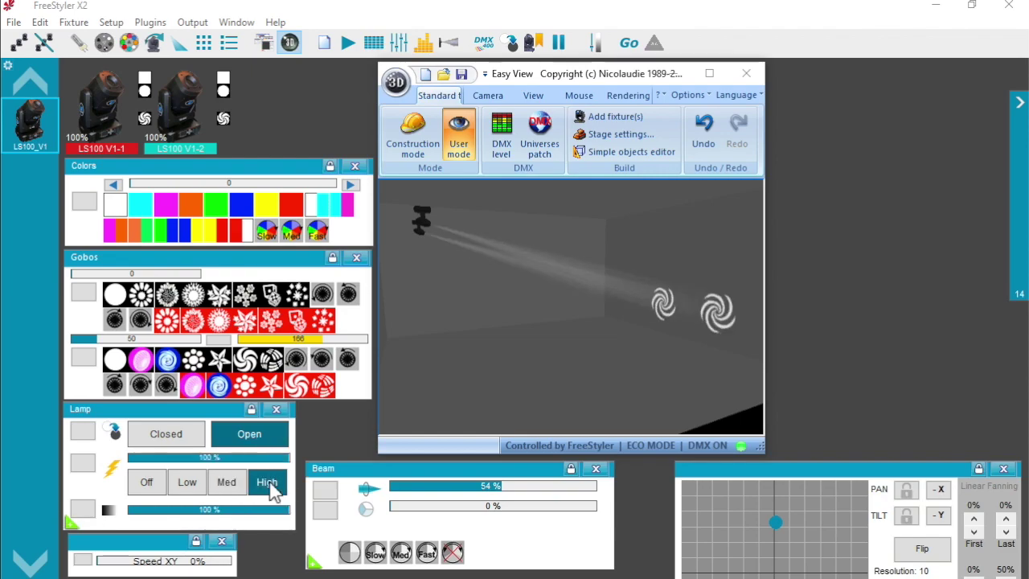
left_click(249, 435)
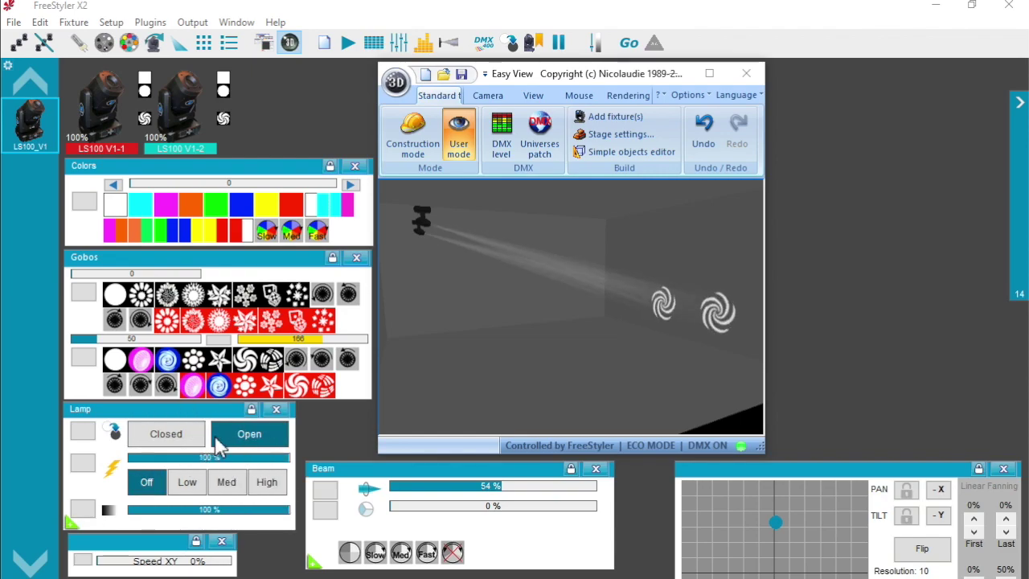
Step: Reset the second gobo wheel to open and project the first patterned gobo of the first wheel
left_click(115, 360)
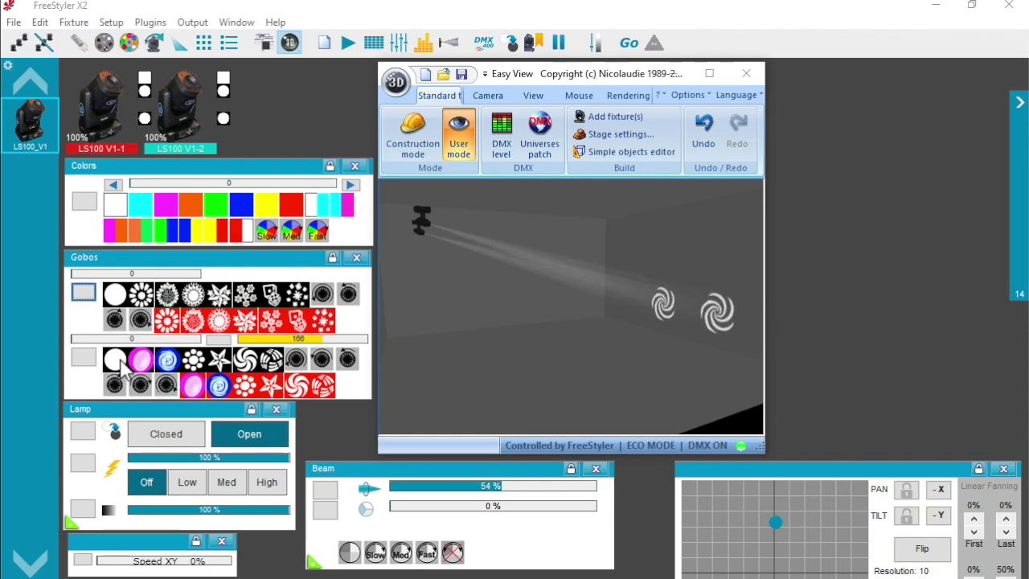
left_click(140, 294)
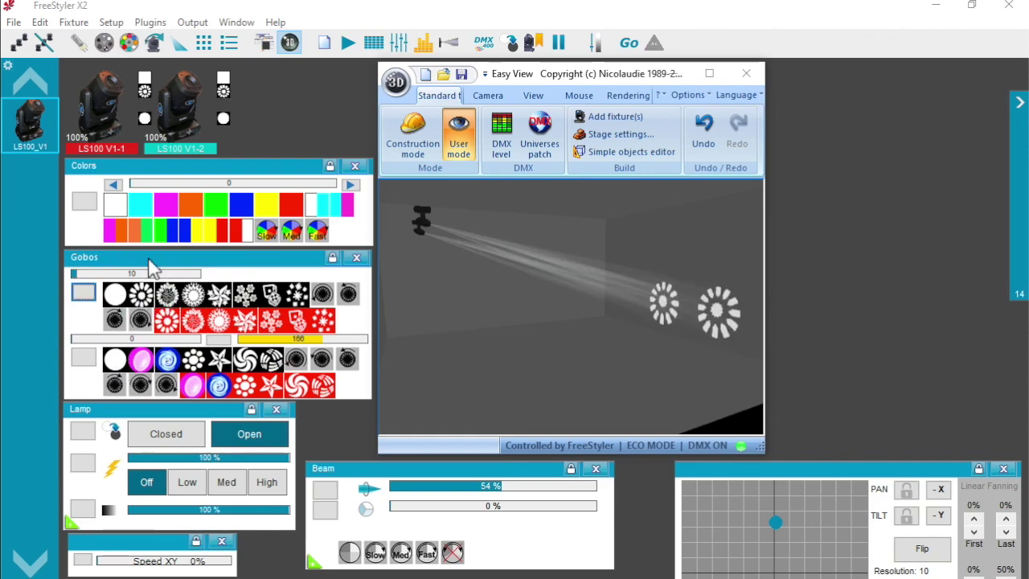
Step: Test the solid colors from cyan through magenta, orange, green, blue and yellow to red
left_click(150, 207)
left_click(173, 211)
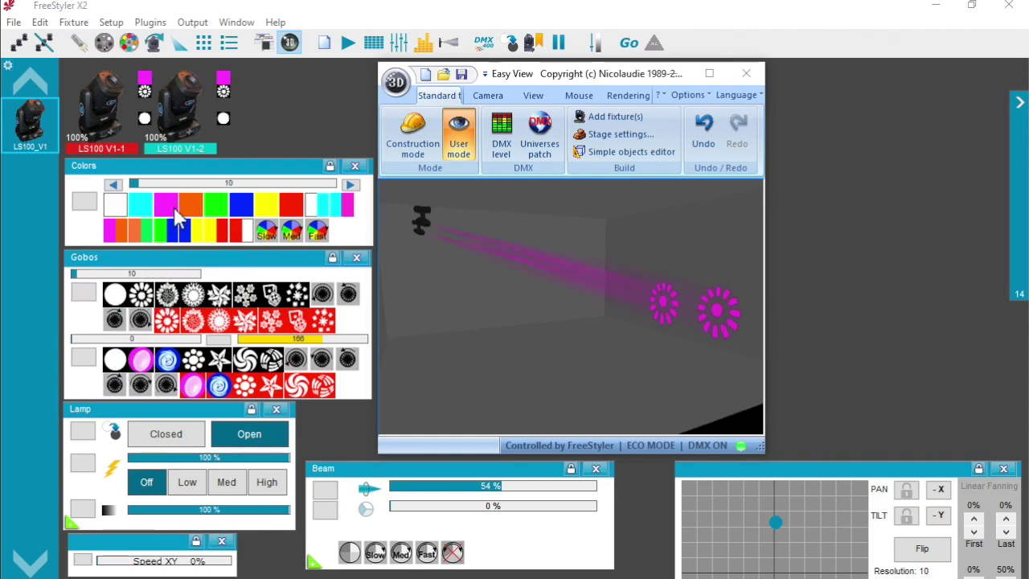
left_click(193, 211)
left_click(217, 210)
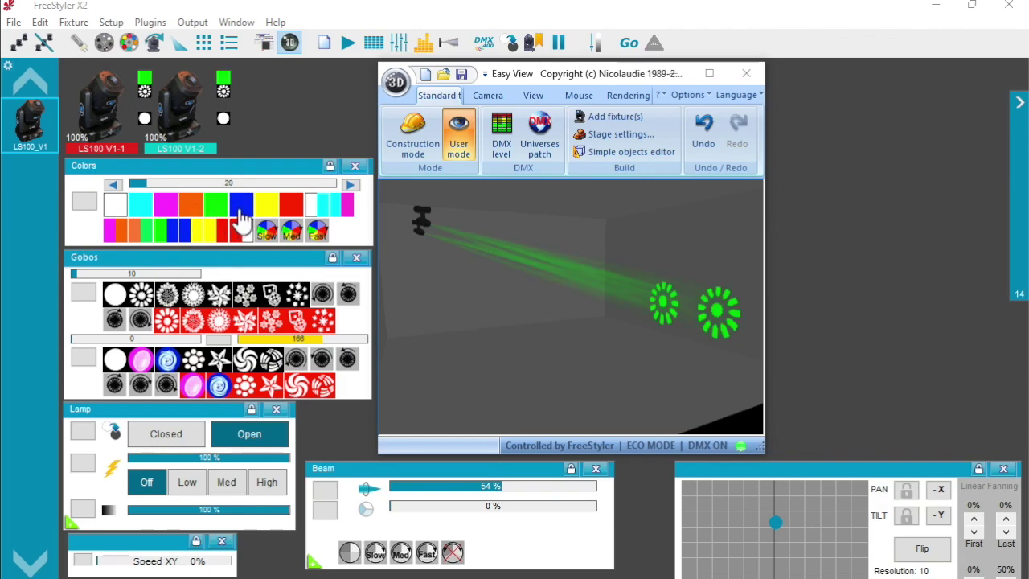
left_click(241, 211)
left_click(270, 210)
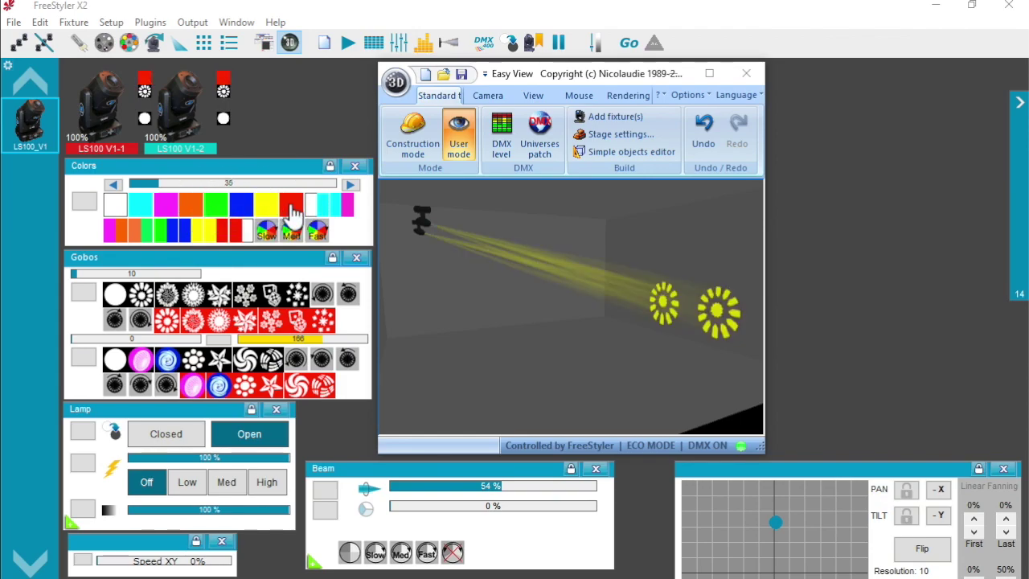
left_click(291, 211)
Step: Test the split colors of the color wheel, from white/cyan through blue/yellow and yellow/red to red/white
left_click(322, 211)
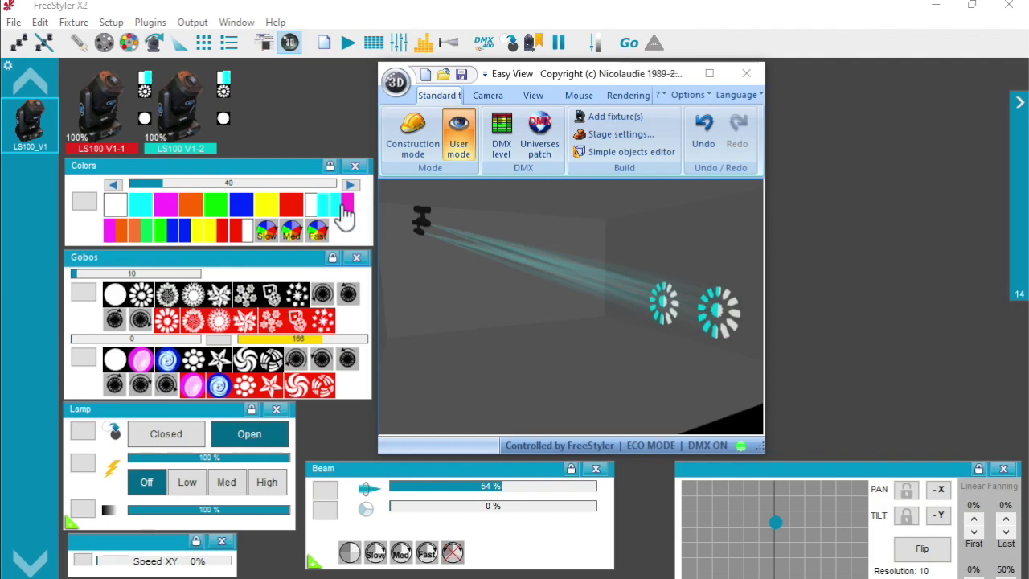
left_click(341, 207)
left_click(131, 232)
left_click(165, 232)
left_click(176, 231)
left_click(202, 238)
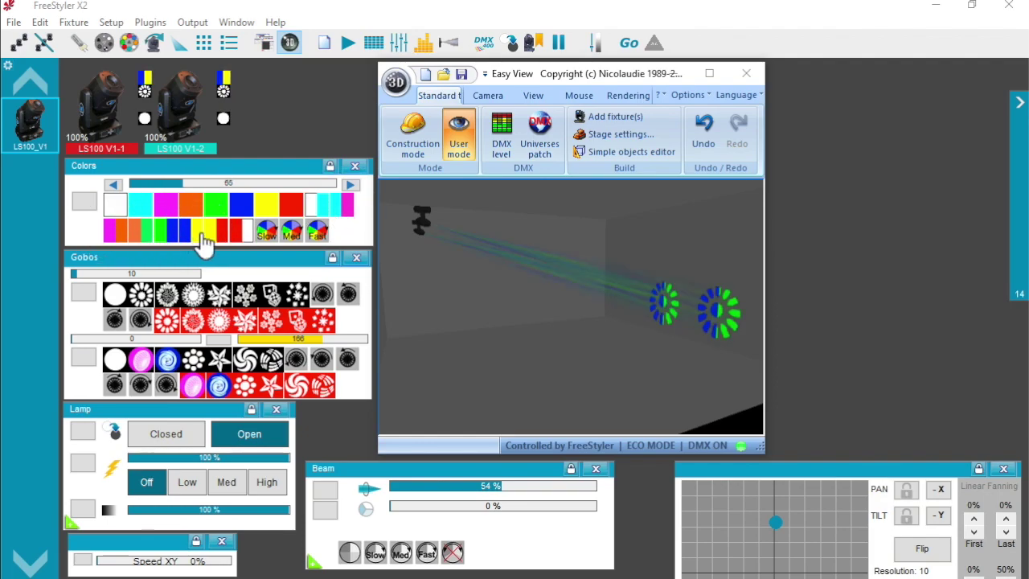
left_click(235, 238)
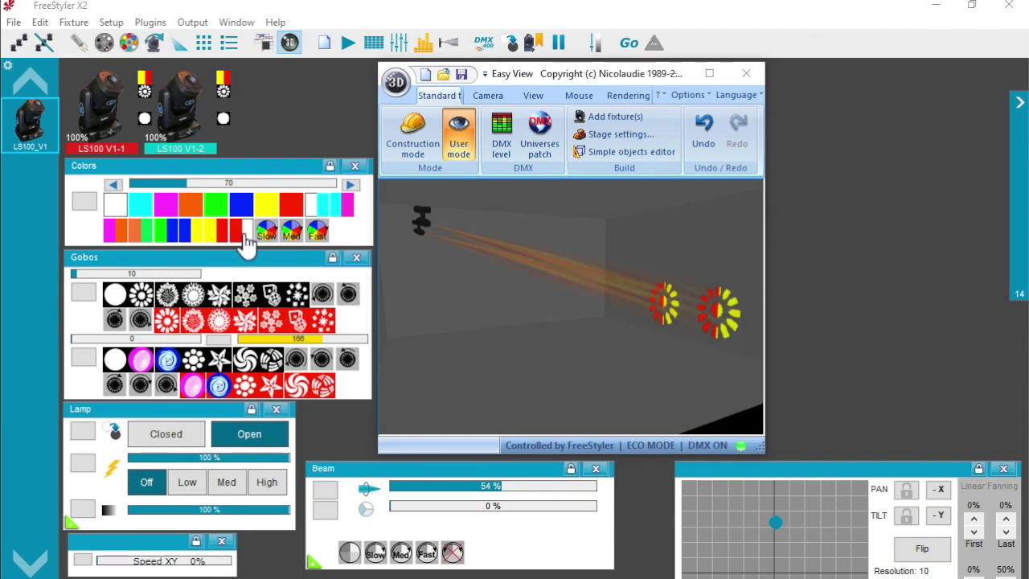
left_click(247, 235)
Step: Test the color wheel's continuous rotation at Slow, Med and Fast
left_click(268, 234)
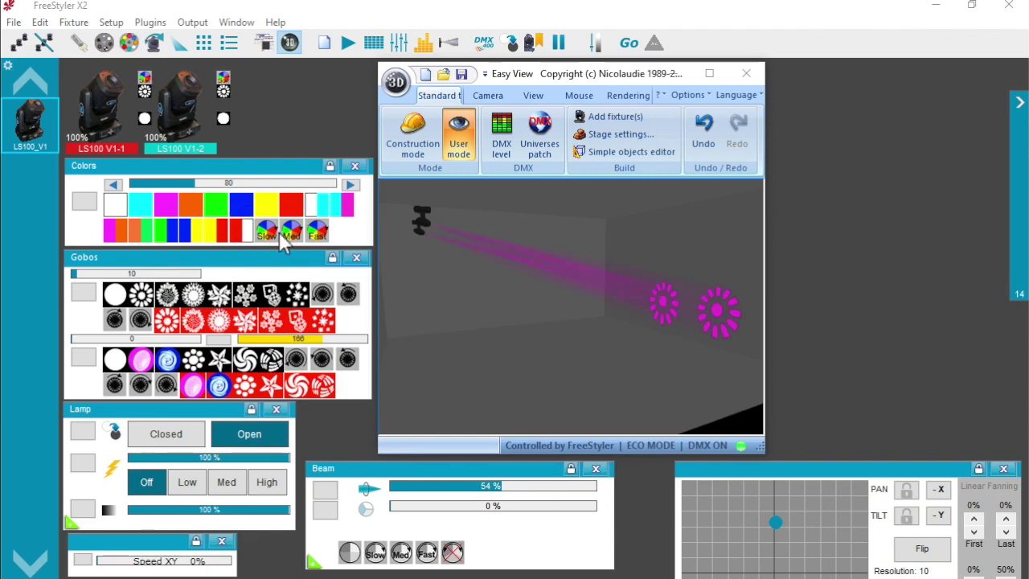
left_click(294, 235)
left_click(318, 234)
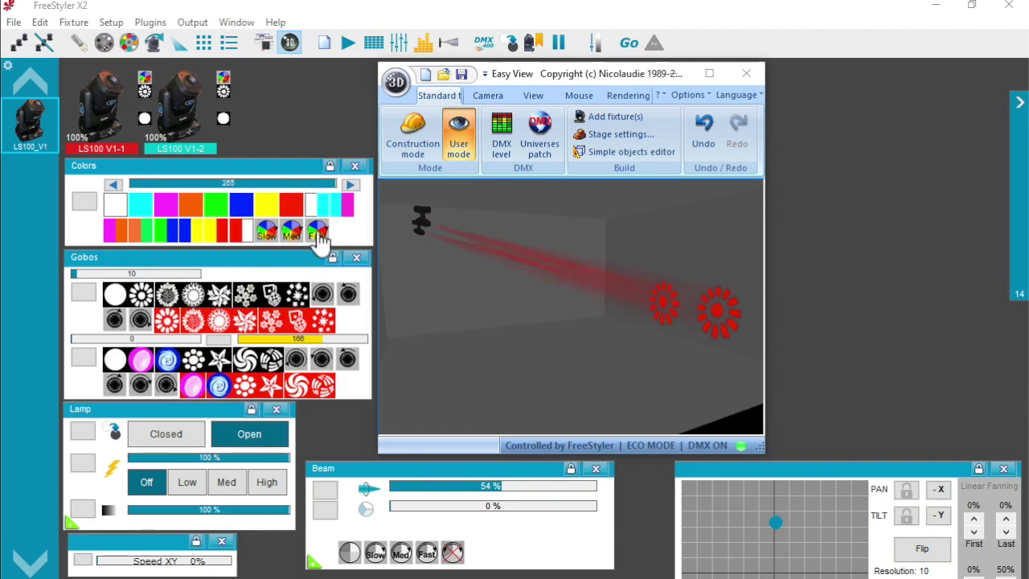
Step: Set both beams to solid magenta and move the pan/tilt window slightly higher to reveal more of its controls
left_click(168, 210)
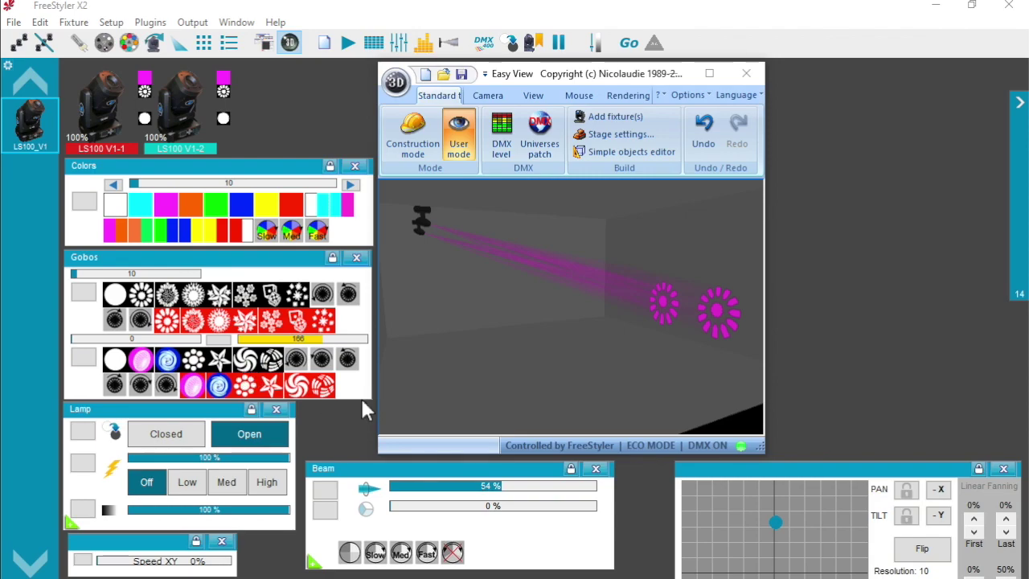
mouse_move(809, 470)
left_mouse_down()
mouse_move(763, 443)
mouse_move(795, 458)
left_mouse_up()
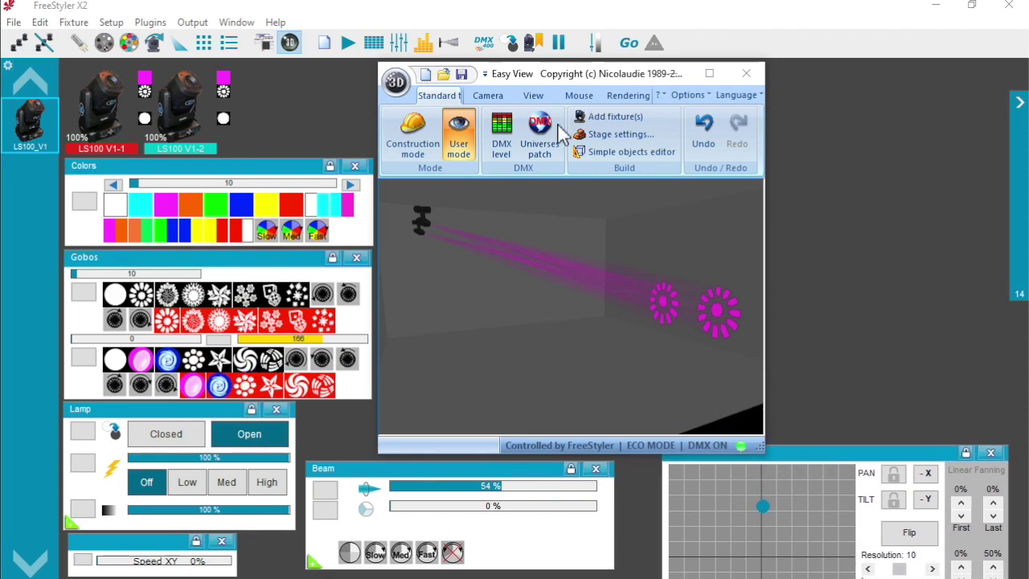